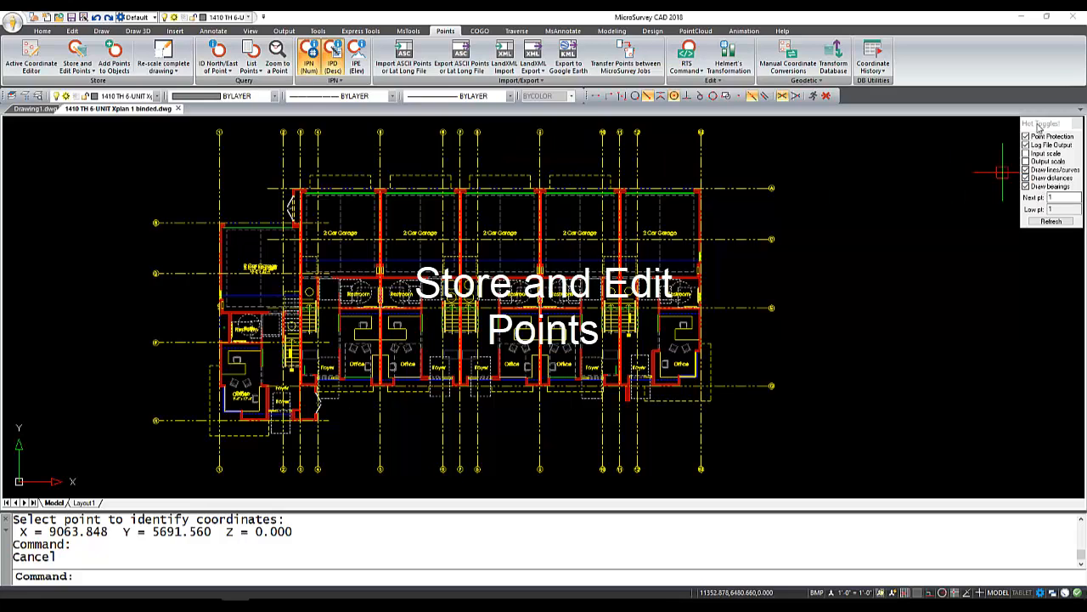
- Set the next point number to 100 and refresh the toggles
{"action": "left_click", "coordinate": [1039, 128]}
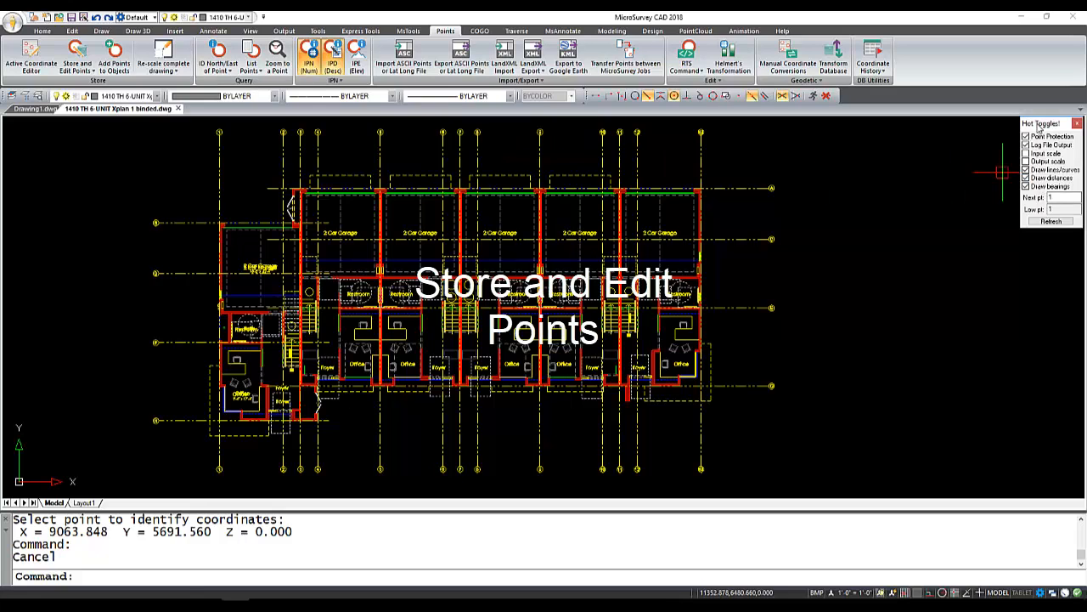
{"action": "double_click", "coordinate": [1071, 201]}
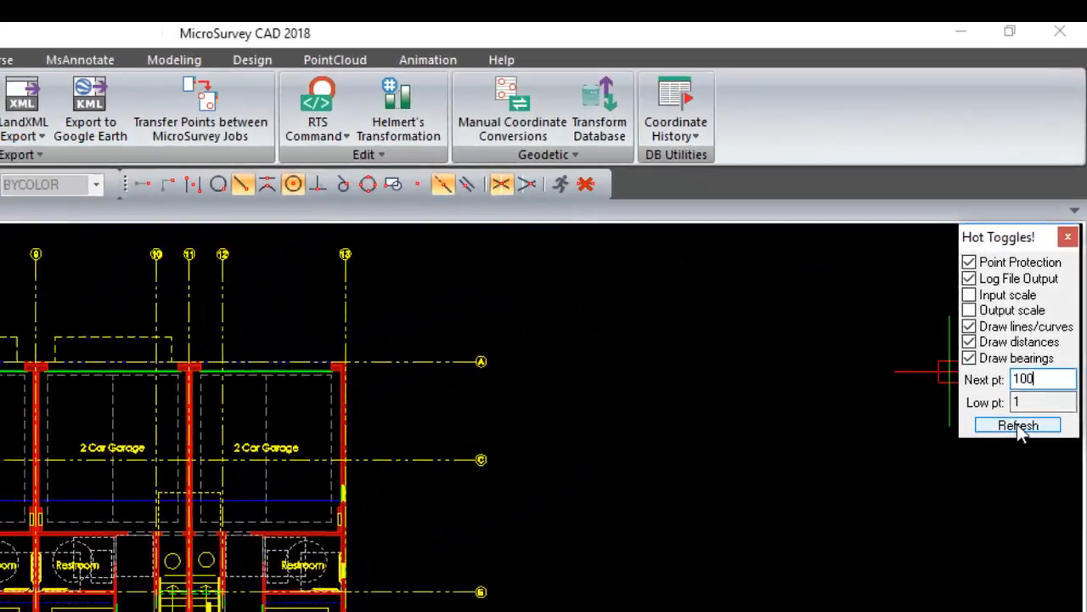
{"action": "left_click", "coordinate": [1011, 465]}
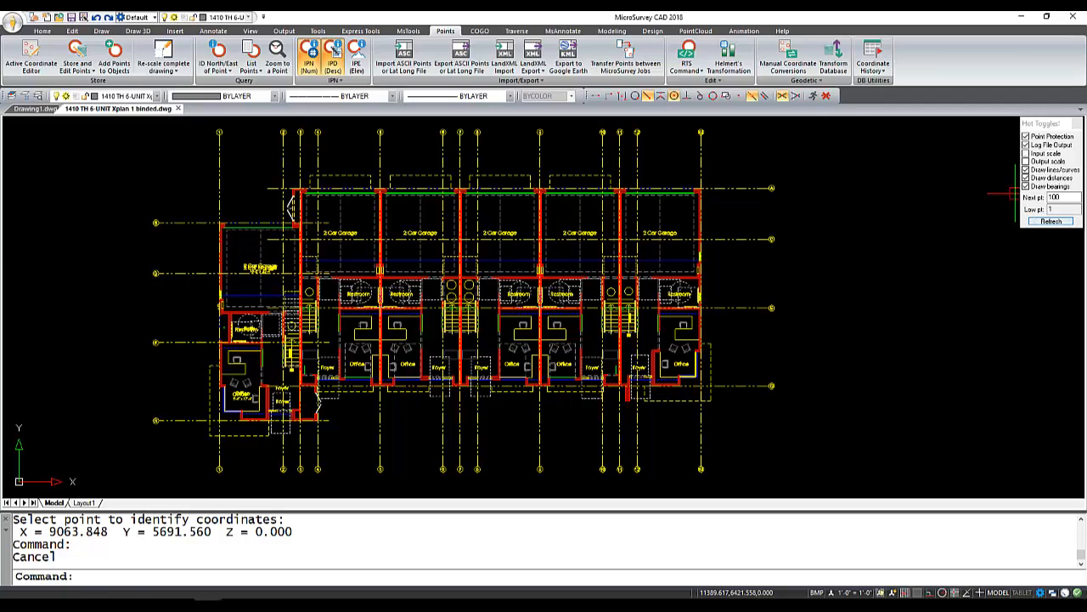
- Start storing point 100 with northing 5000, easting 10000 and elevation 0
{"action": "left_click", "coordinate": [76, 51]}
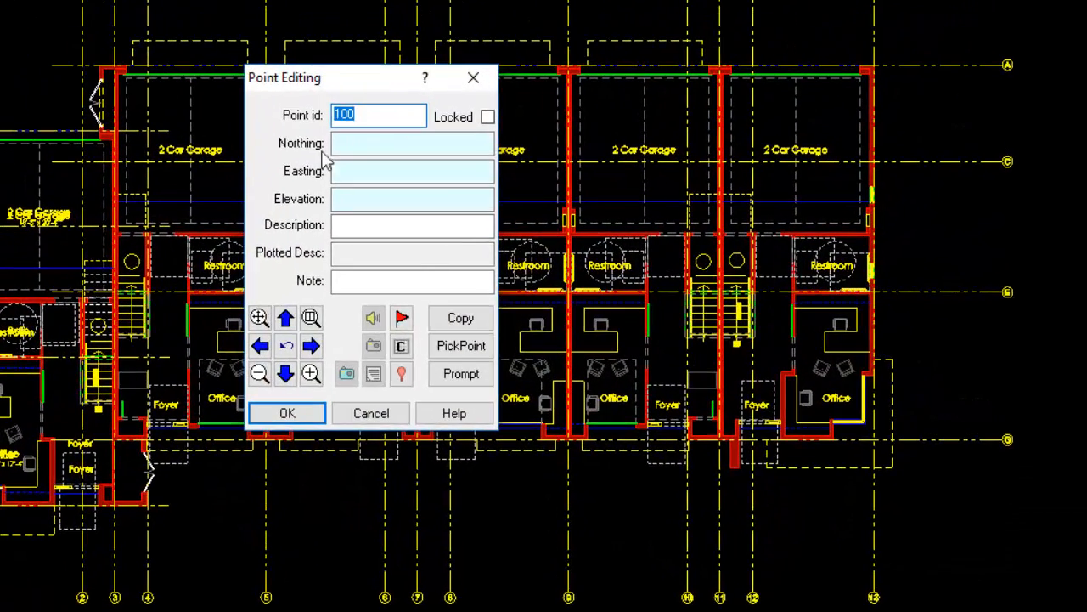
{"action": "left_click", "coordinate": [370, 146]}
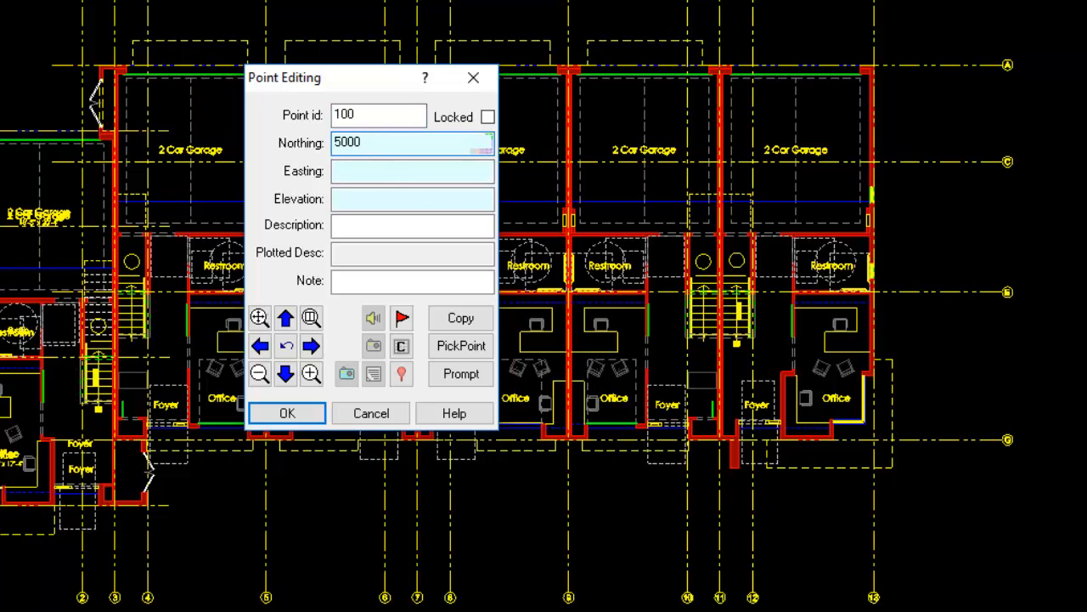
{"action": "left_click", "coordinate": [381, 175]}
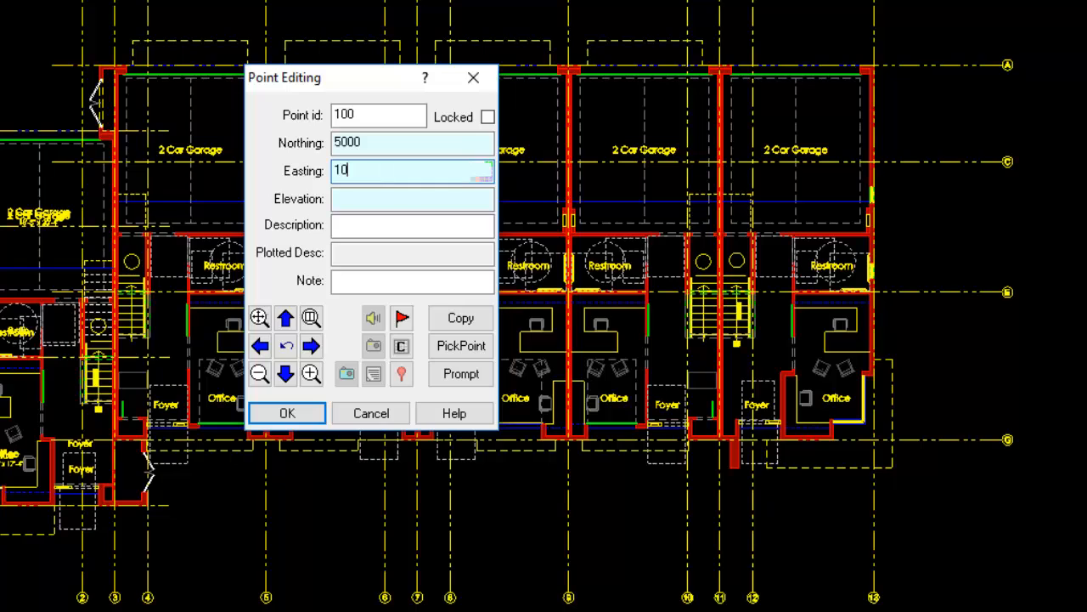
{"action": "left_click", "coordinate": [401, 203]}
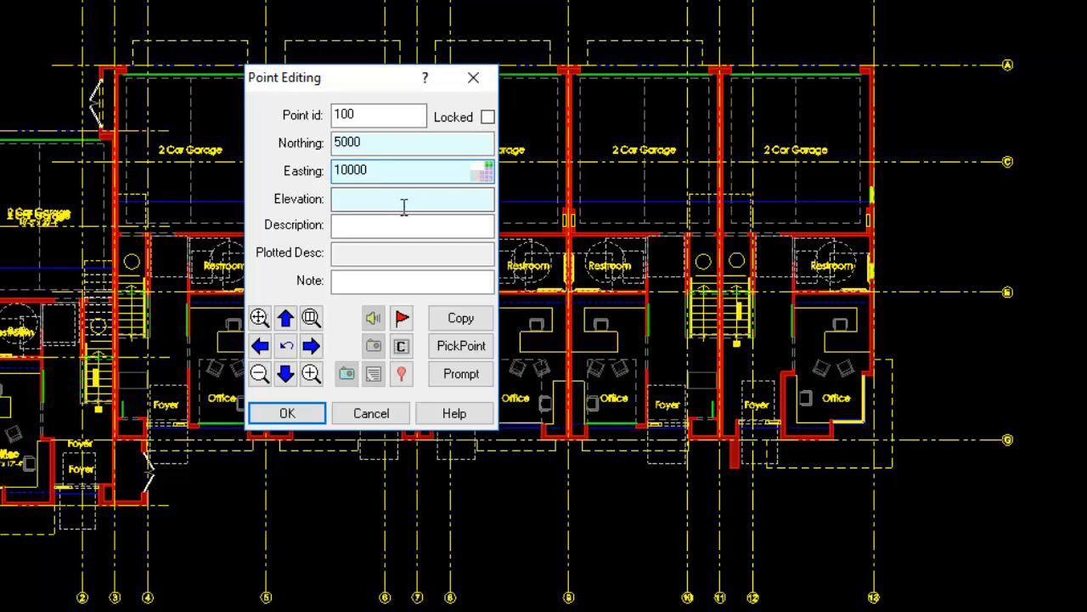
{"action": "type", "text": "0"}
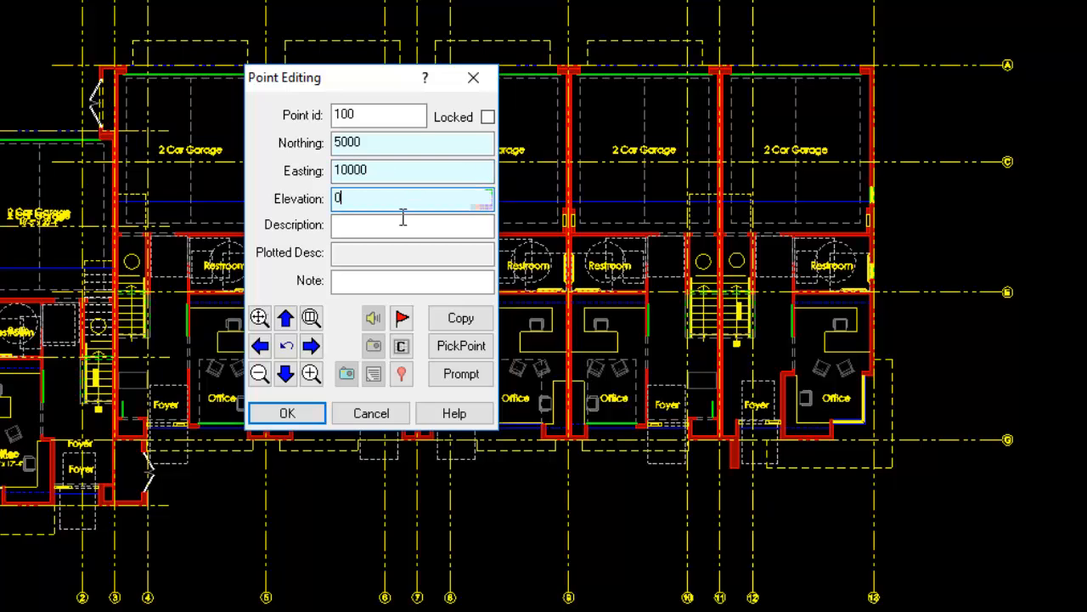
- Give point 100 the description "nail", store it and close the point editor
{"action": "left_click", "coordinate": [401, 222]}
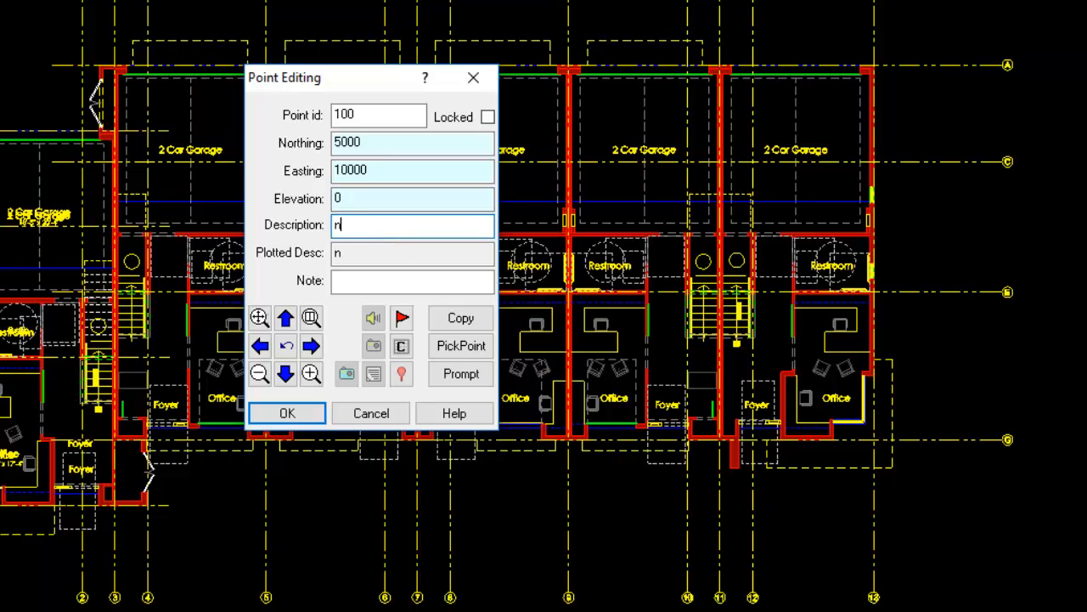
{"action": "type", "text": "nail"}
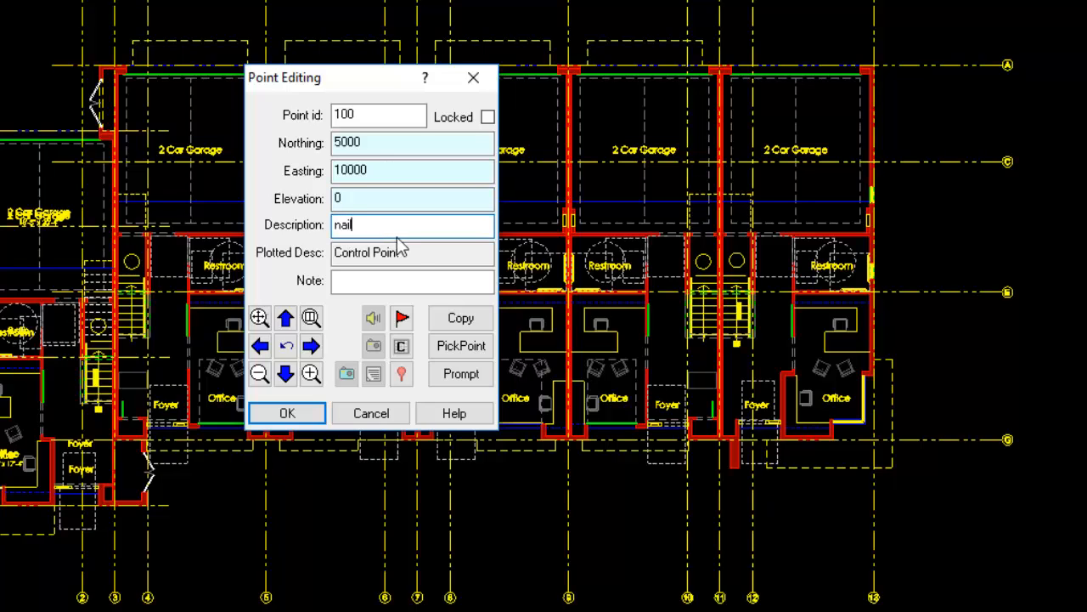
{"action": "left_click", "coordinate": [420, 263]}
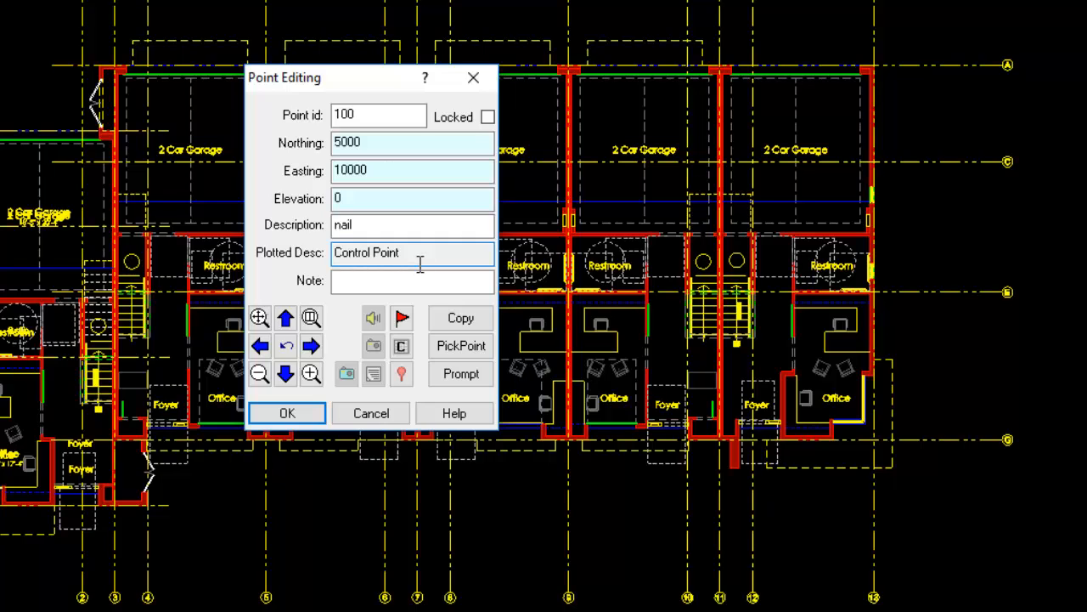
{"action": "left_click_drag", "start_coordinate": [419, 263], "coordinate": [351, 263]}
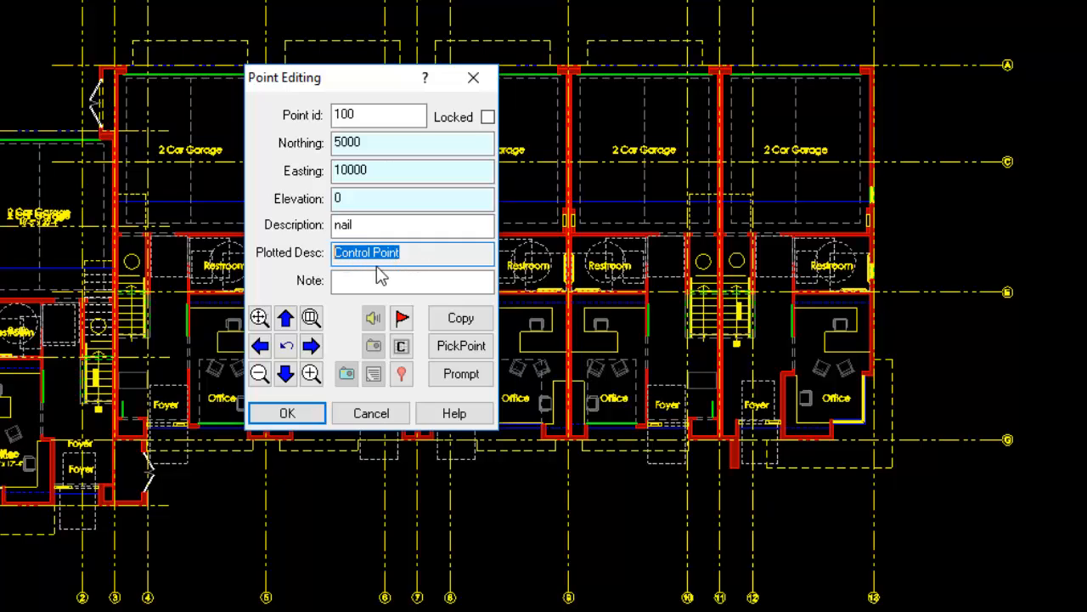
{"action": "left_click", "coordinate": [300, 416]}
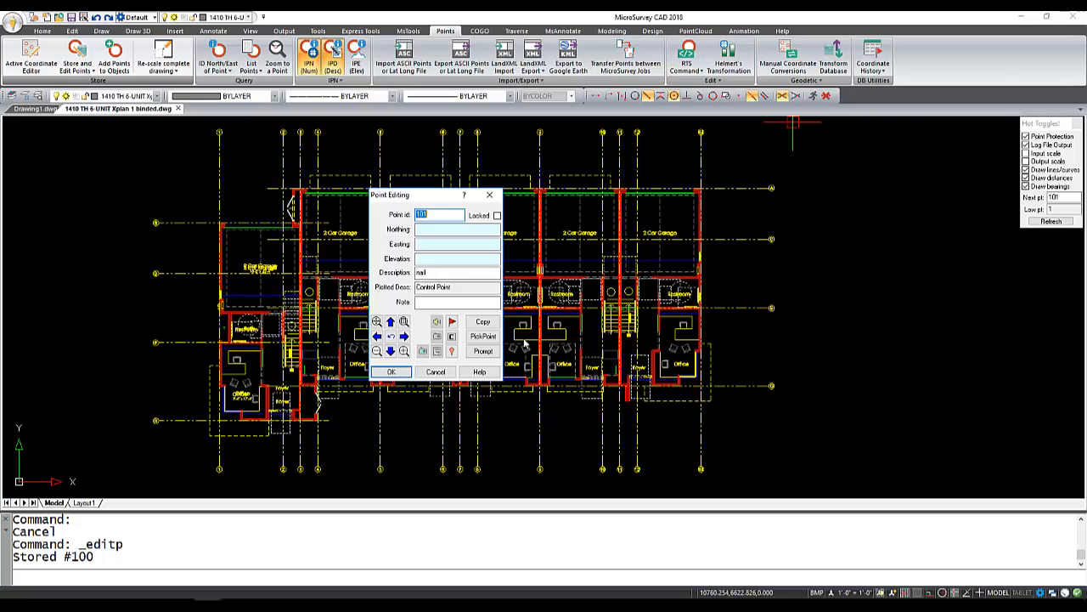
{"action": "left_click", "coordinate": [435, 372]}
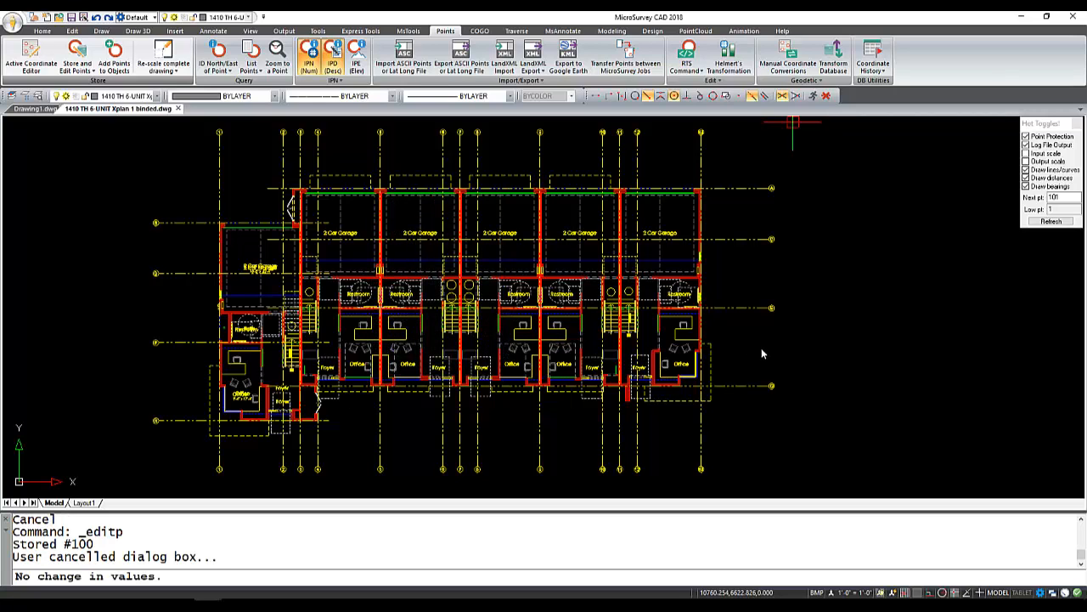
- Zoom to the drawing extents and inspect the stored control point 100 below the floor plan
{"action": "middle_click", "coordinate": [759, 345]}
{"action": "middle_click", "coordinate": [760, 345]}
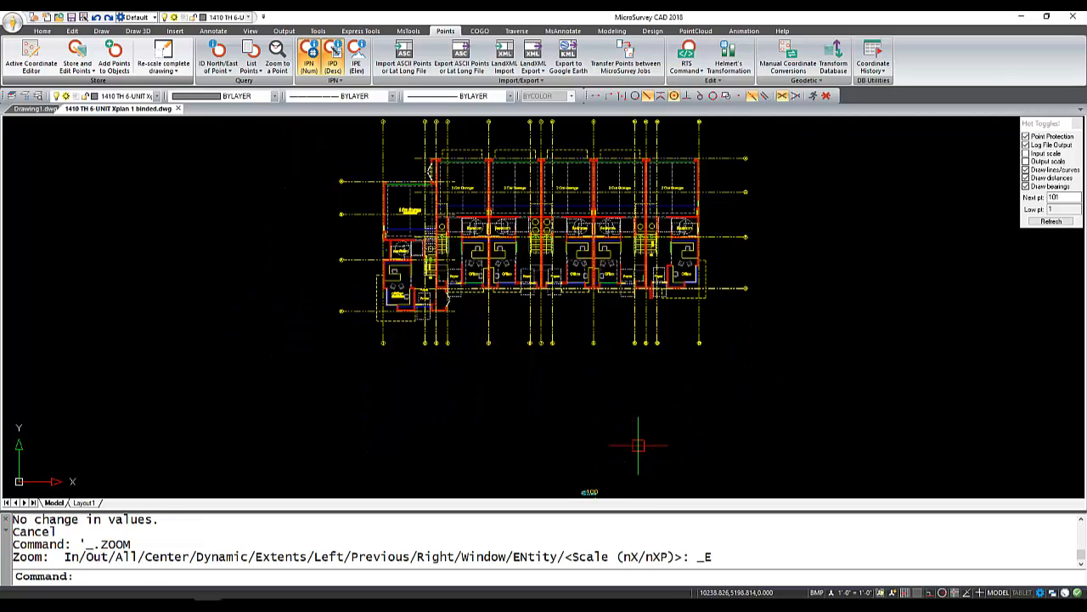
{"action": "middle_click_drag", "start_coordinate": [637, 446], "coordinate": [640, 398]}
{"action": "scroll", "coordinate": [596, 458], "scroll_direction": "up", "scroll_amount": 3}
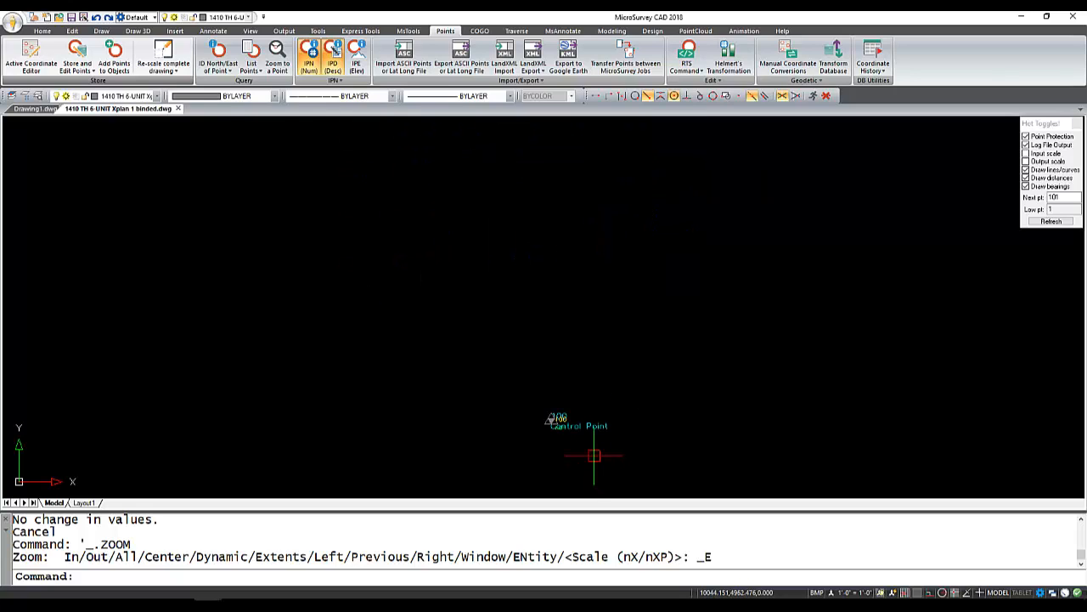
{"action": "scroll", "coordinate": [594, 456], "scroll_direction": "down", "scroll_amount": 3}
{"action": "scroll", "coordinate": [601, 462], "scroll_direction": "down", "scroll_amount": 2}
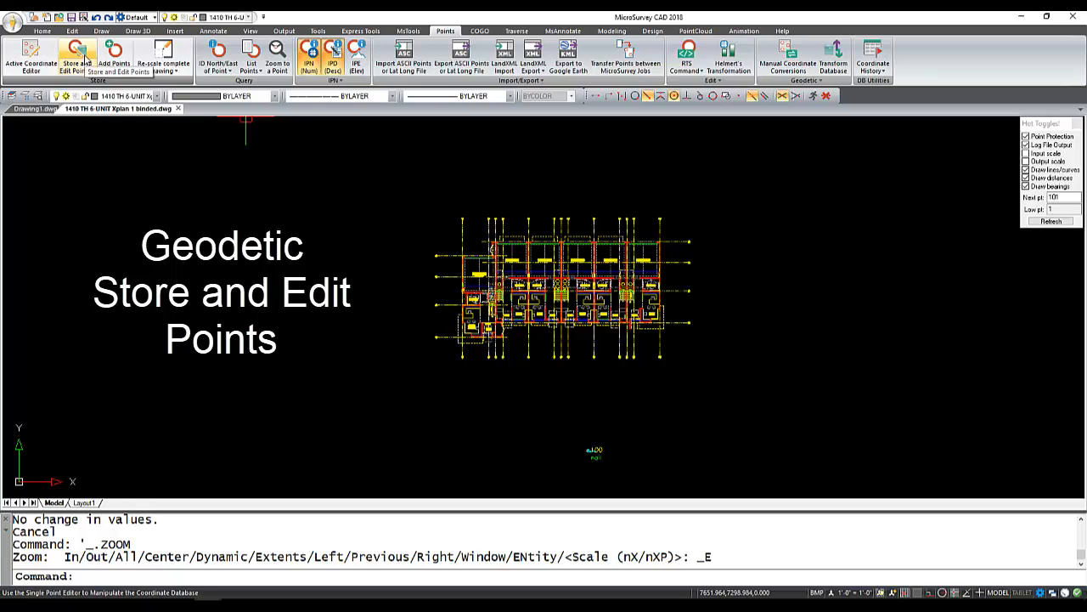
- Examine the latitude and longitude fields in the Store and Edit Geodetic Position editor, then close it without storing a point
{"action": "left_click", "coordinate": [83, 71]}
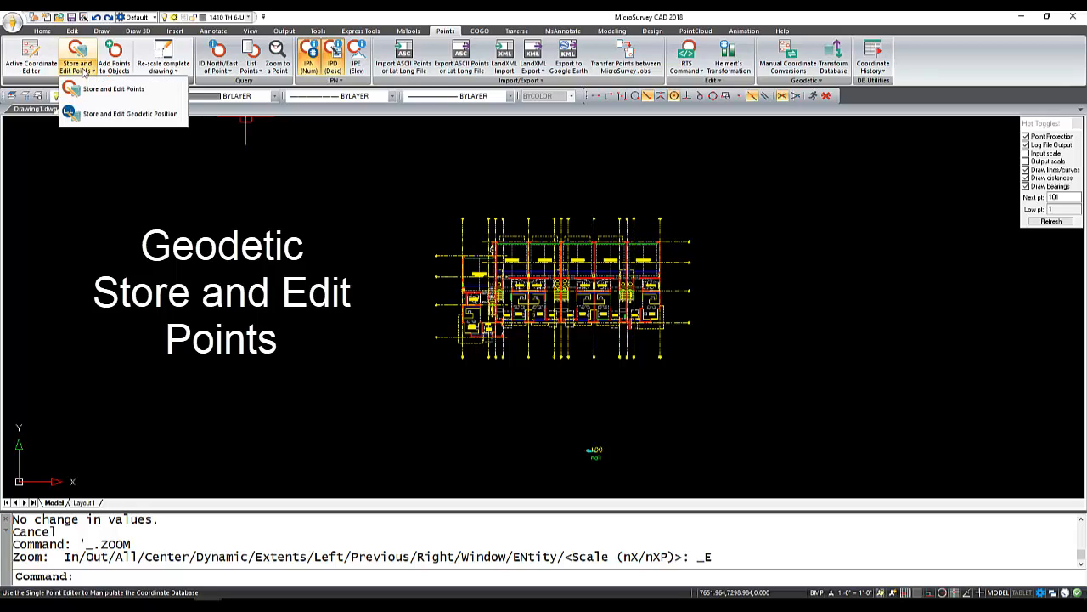
{"action": "left_click", "coordinate": [102, 113]}
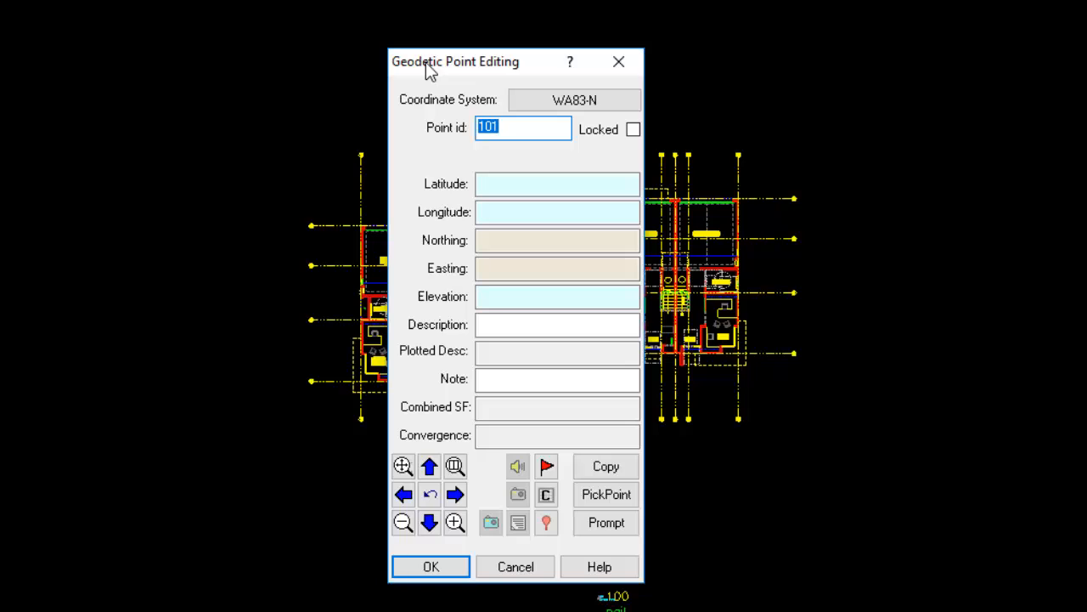
{"action": "left_click", "coordinate": [548, 194]}
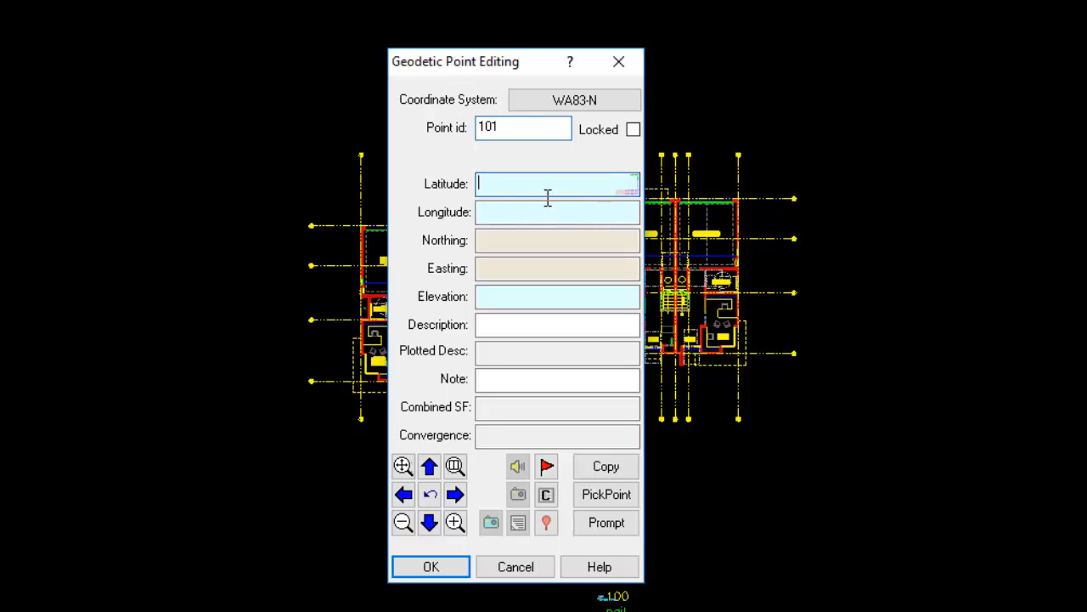
{"action": "left_click", "coordinate": [532, 219]}
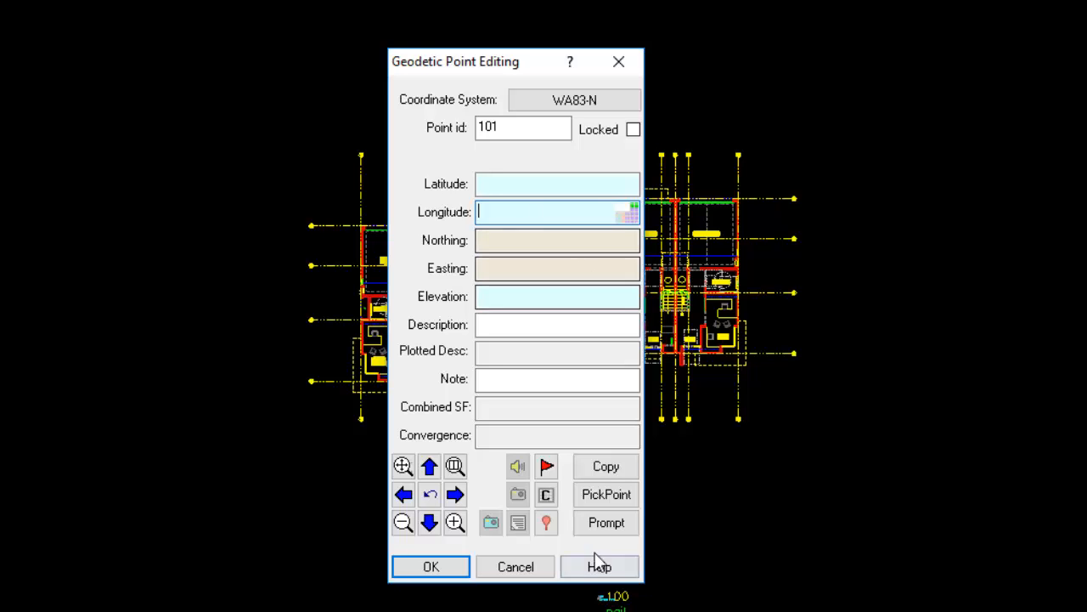
{"action": "left_click", "coordinate": [518, 570]}
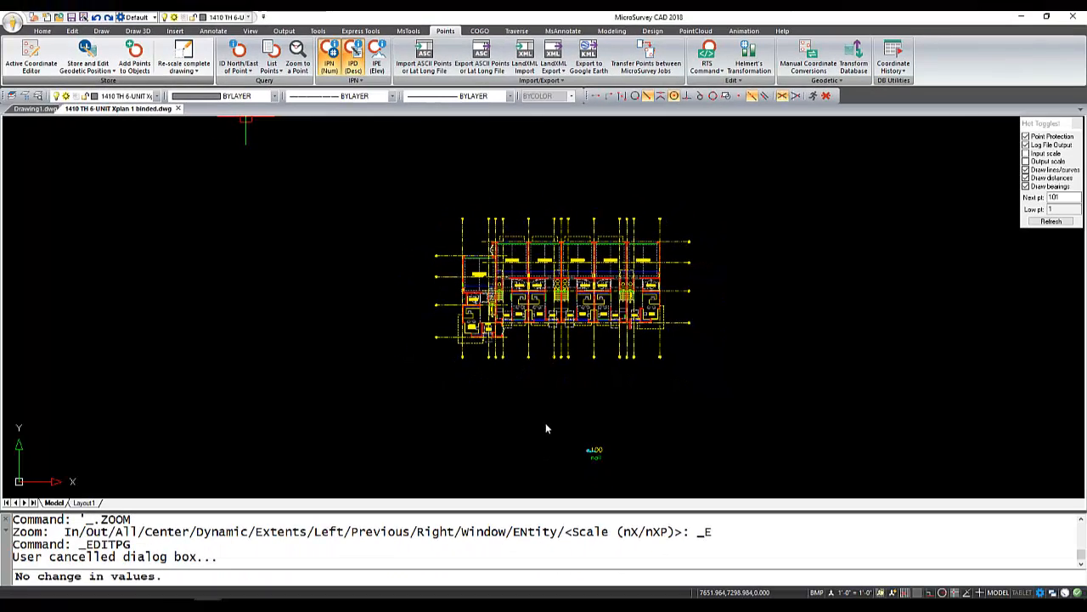
{"action": "key", "text": "Escape"}
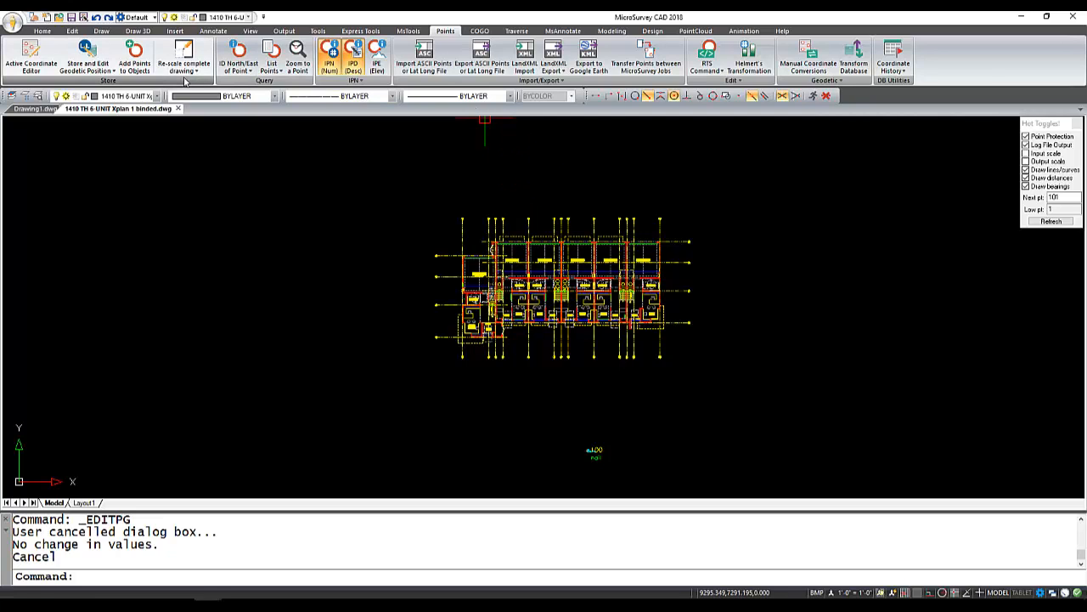
{"action": "left_click", "coordinate": [116, 71]}
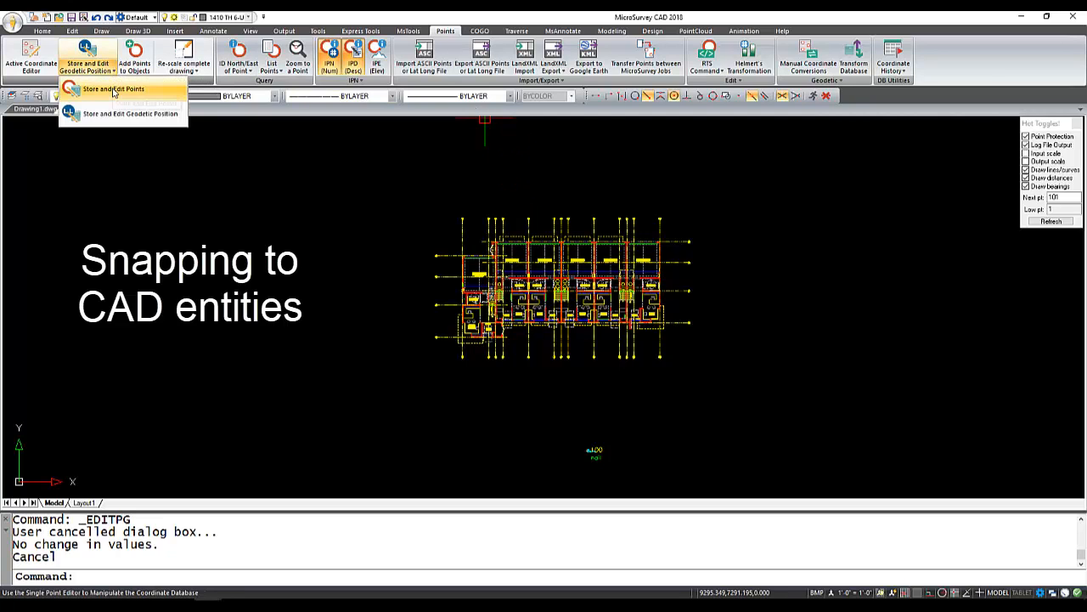
{"action": "left_click", "coordinate": [113, 89]}
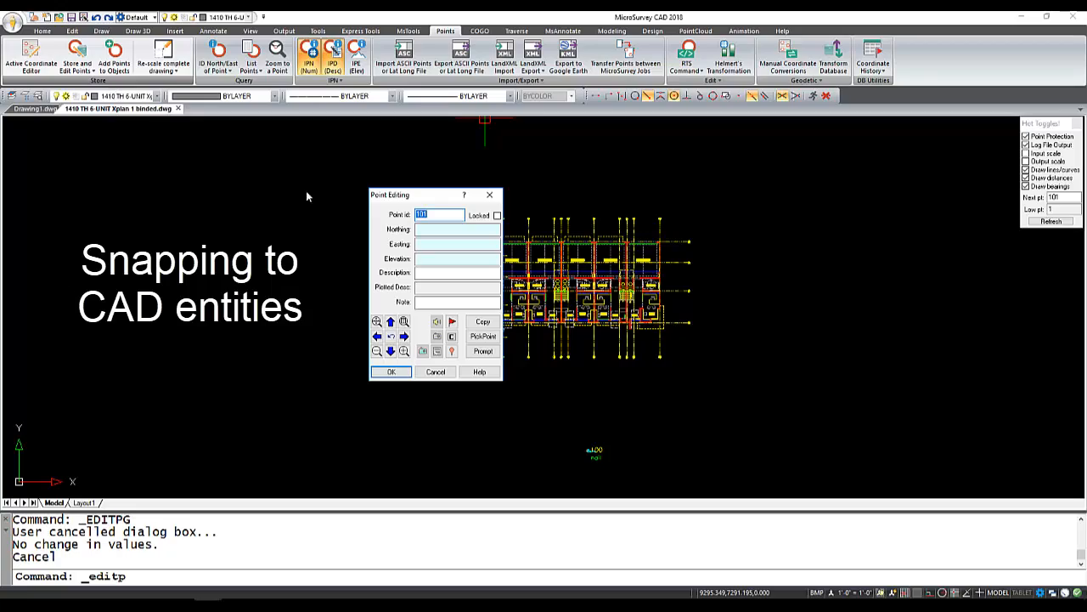
{"action": "left_click_drag", "start_coordinate": [416, 197], "coordinate": [242, 160]}
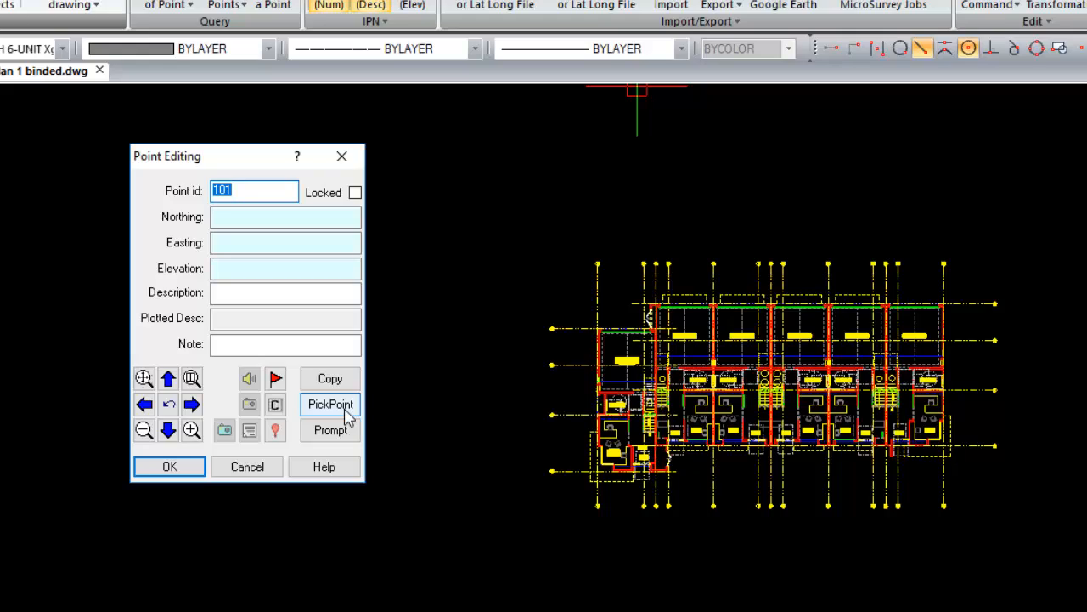
{"action": "left_click", "coordinate": [341, 156]}
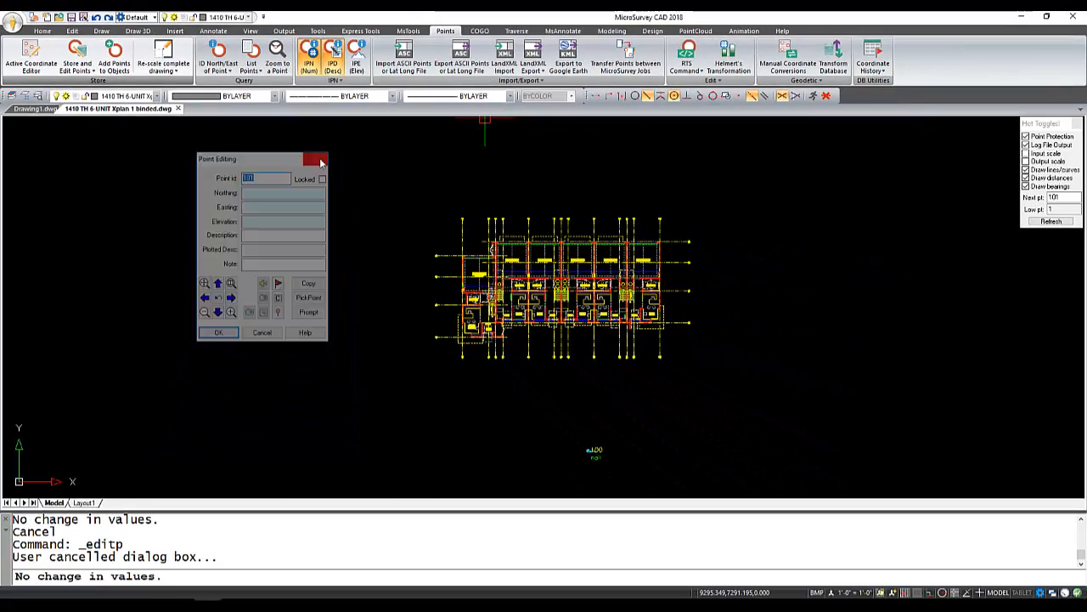
{"action": "key", "text": "Escape"}
- Isolate the layer of the red wall outline along the outer side of the leftmost 2 Car Garage
{"action": "left_click", "coordinate": [408, 31]}
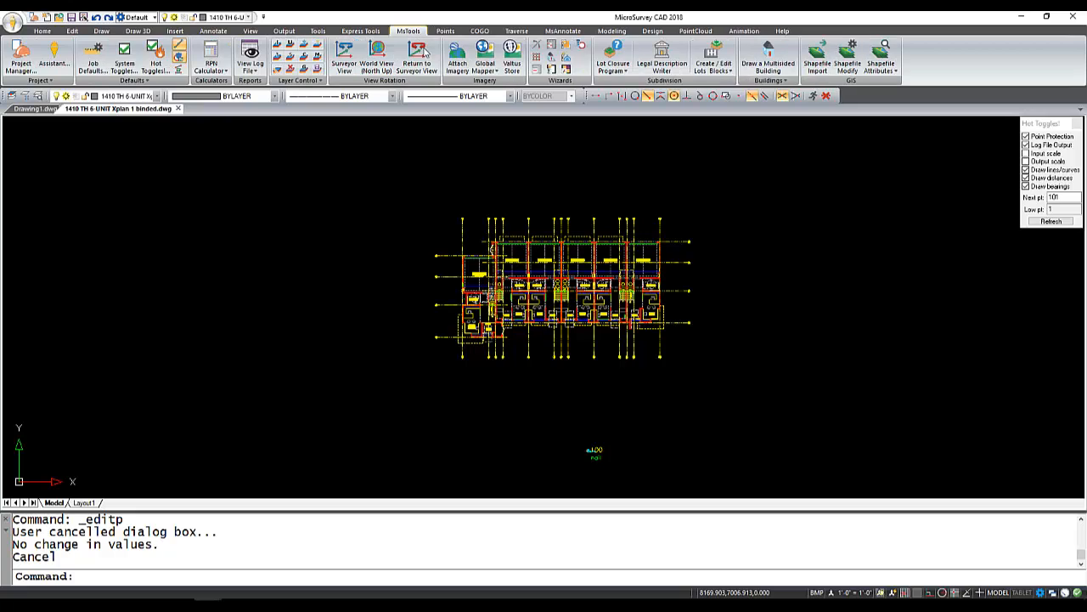
{"action": "scroll", "coordinate": [482, 270], "scroll_direction": "up", "scroll_amount": 5}
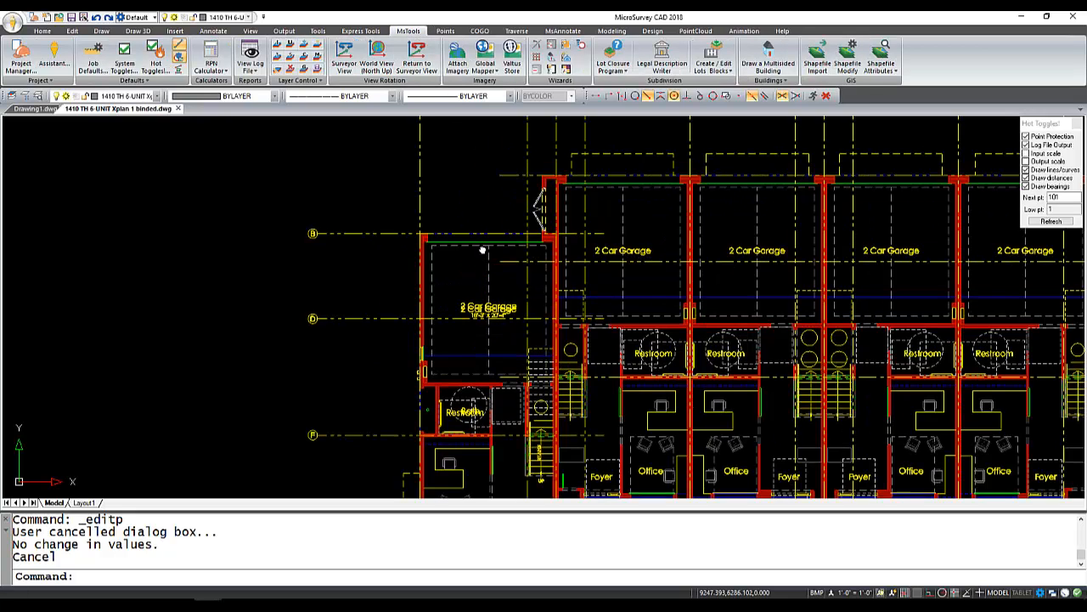
{"action": "middle_click_drag", "start_coordinate": [477, 269], "coordinate": [442, 192]}
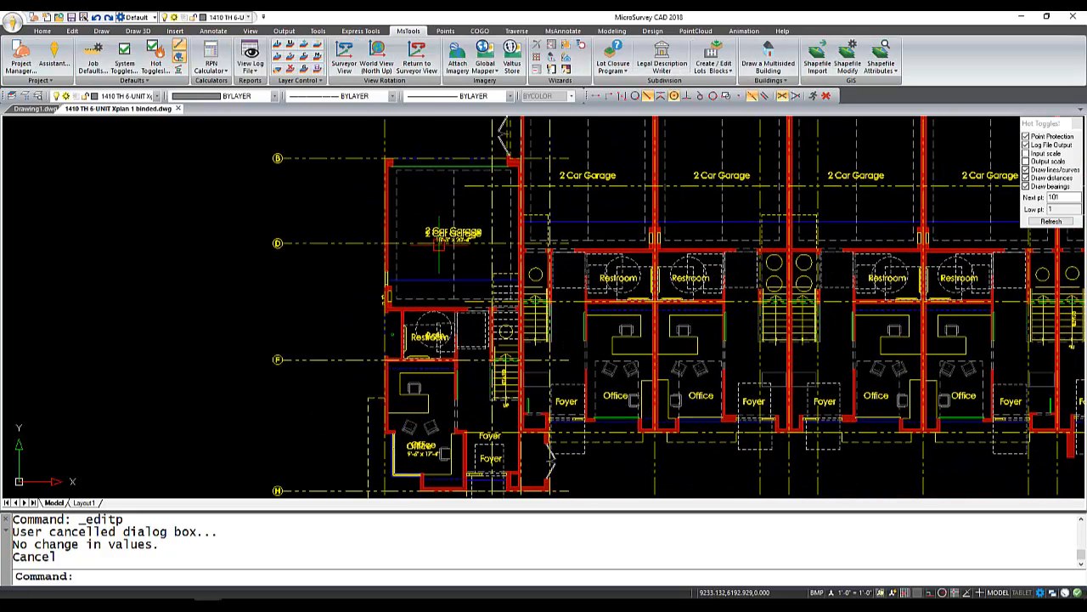
{"action": "scroll", "coordinate": [405, 226], "scroll_direction": "up", "scroll_amount": 3}
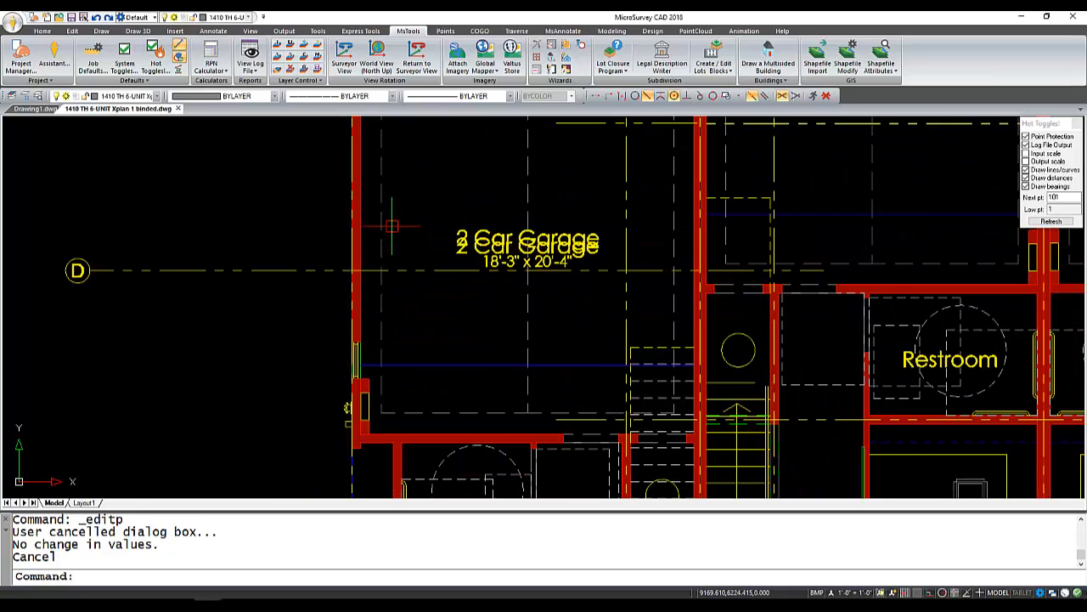
{"action": "middle_click_drag", "start_coordinate": [397, 224], "coordinate": [396, 288]}
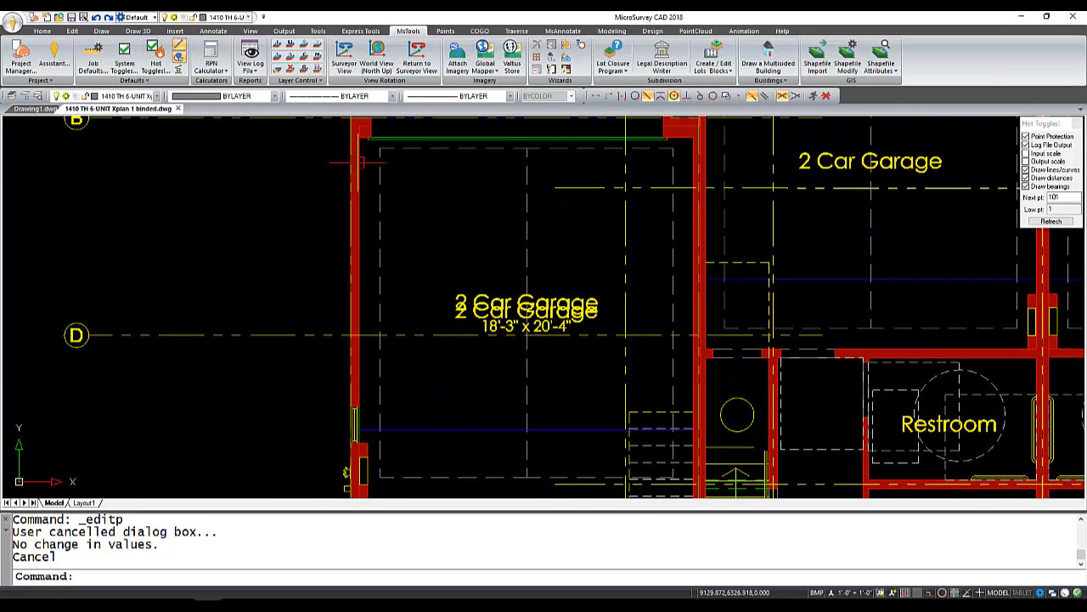
{"action": "left_click", "coordinate": [277, 47]}
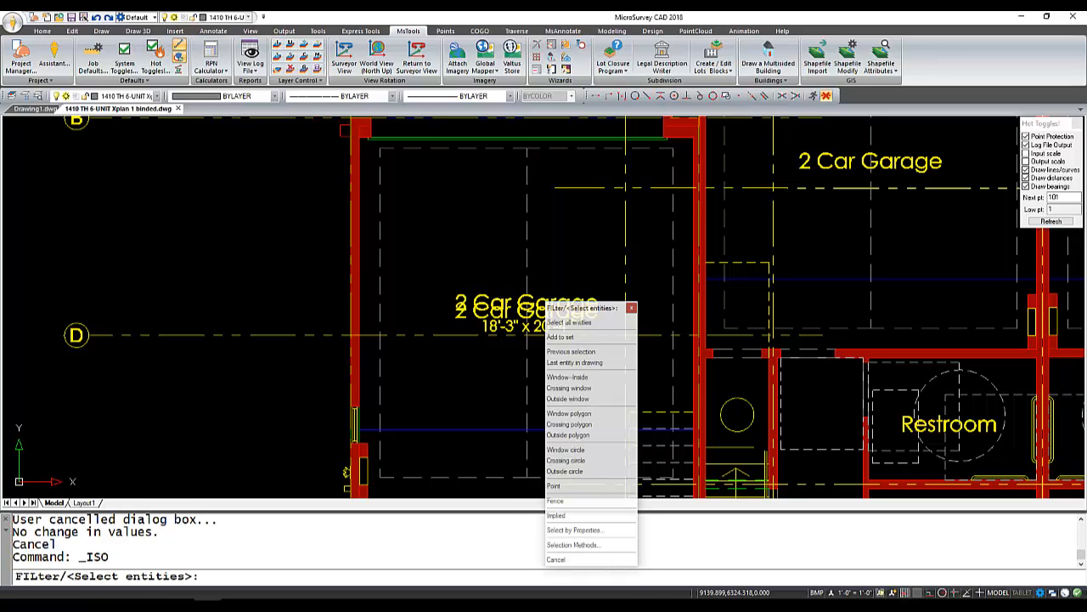
{"action": "scroll", "coordinate": [365, 174], "scroll_direction": "up", "scroll_amount": 3}
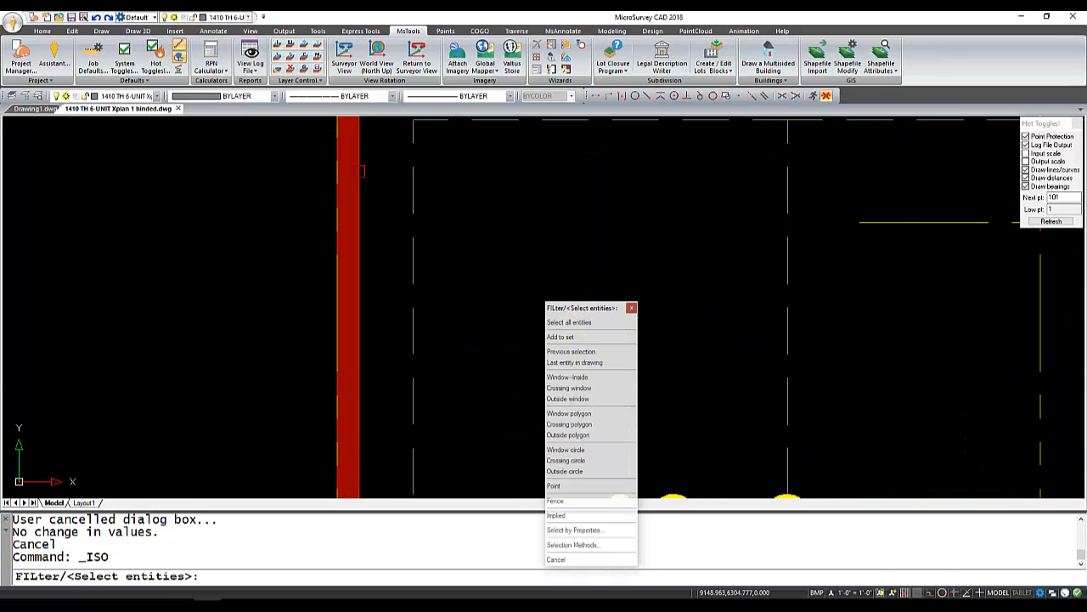
{"action": "left_click", "coordinate": [360, 170]}
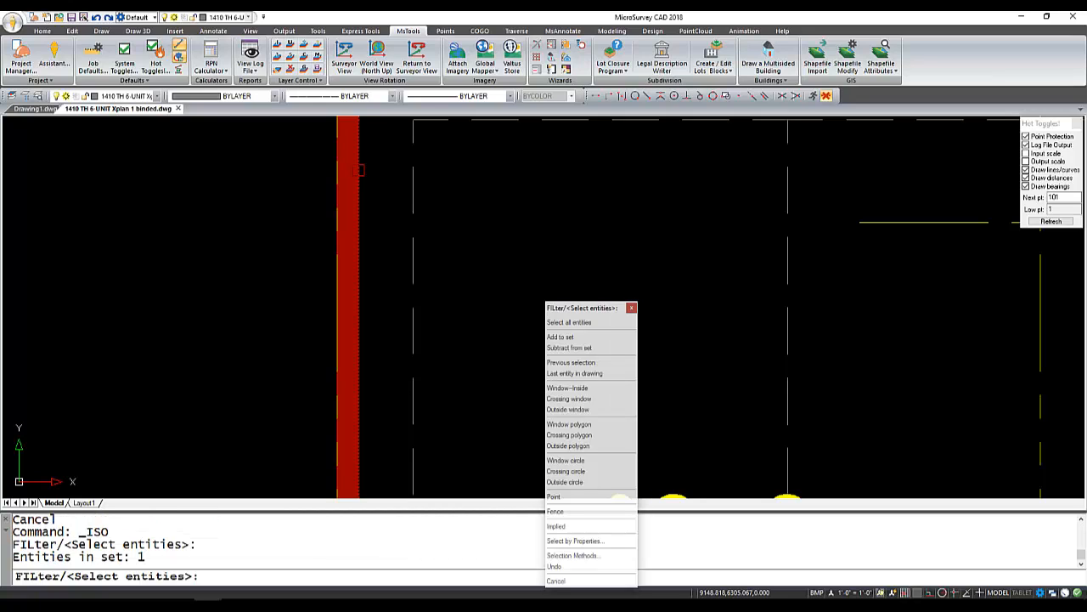
{"action": "key", "text": "Return"}
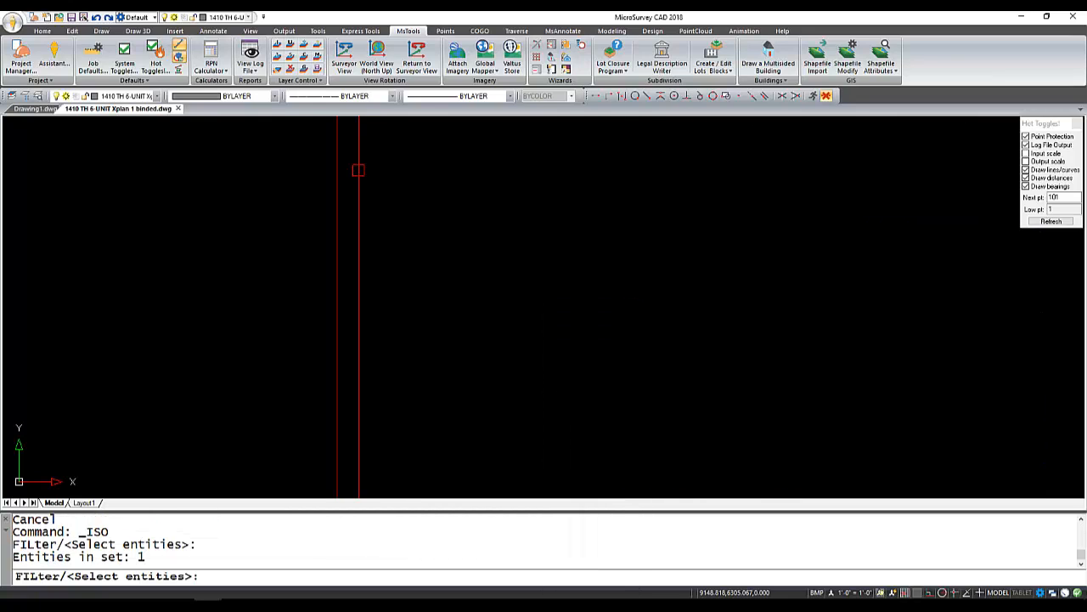
{"action": "key", "text": "Return"}
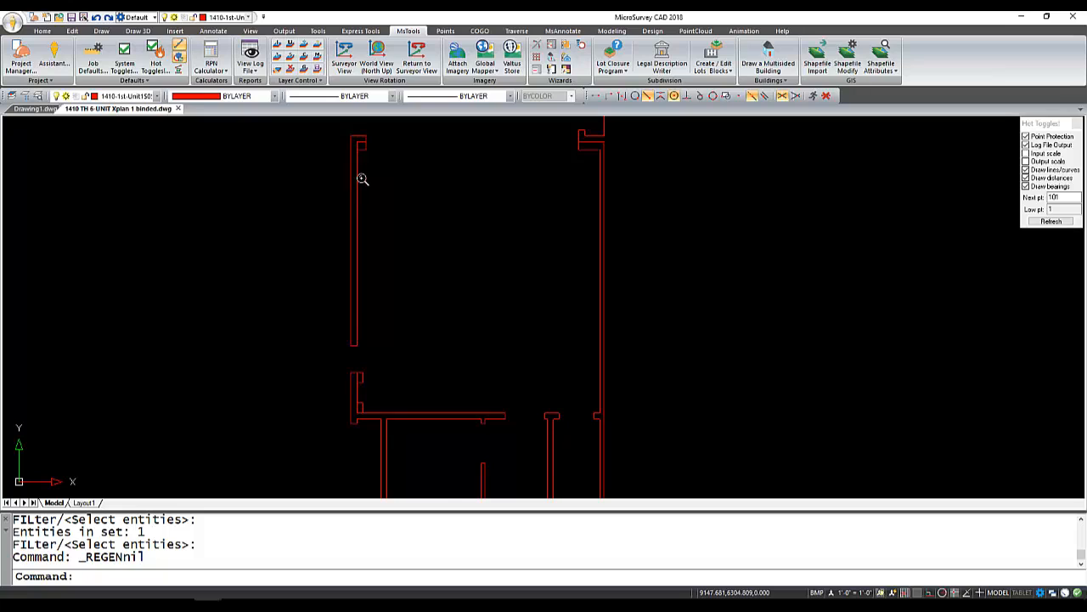
- Store point 101 with the description "bldg" by picking the upper outer corner of the garage's left wall
{"action": "scroll", "coordinate": [362, 178], "scroll_direction": "down", "scroll_amount": 5}
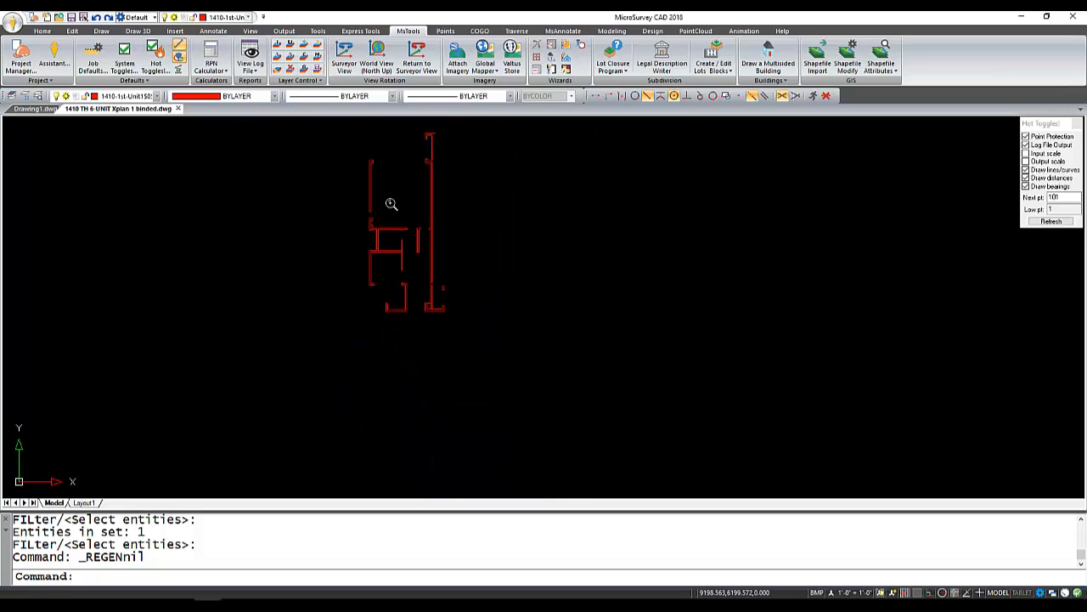
{"action": "middle_click_drag", "start_coordinate": [402, 170], "coordinate": [393, 194]}
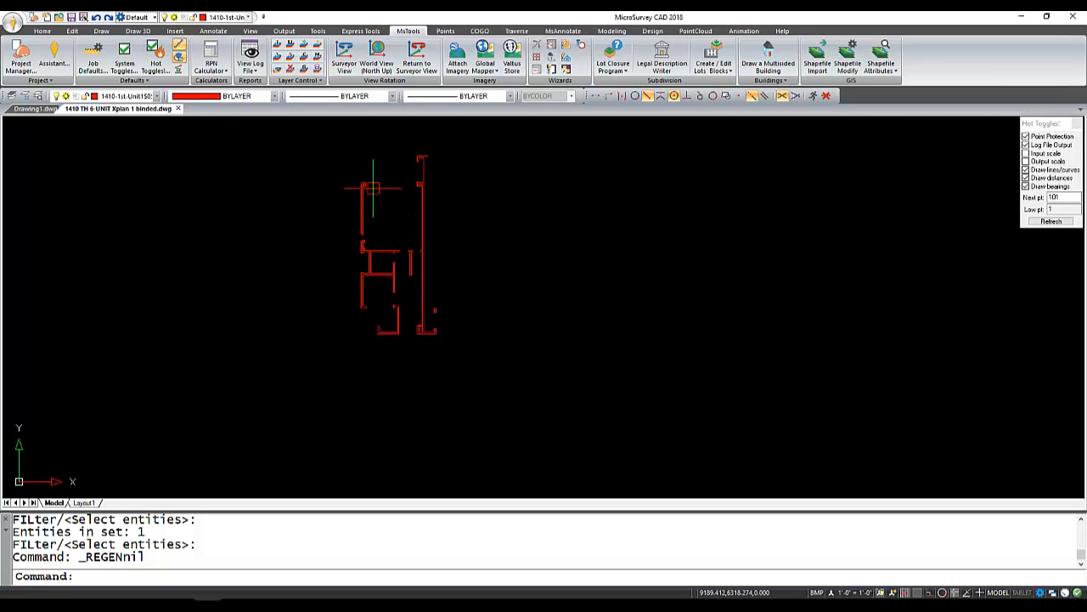
{"action": "scroll", "coordinate": [373, 188], "scroll_direction": "up", "scroll_amount": 5}
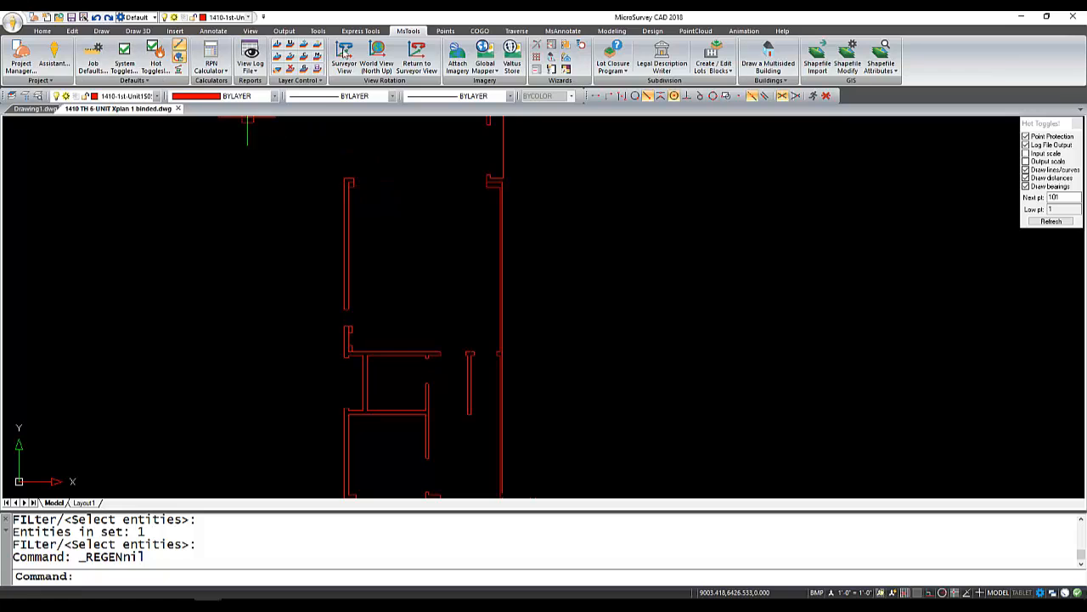
{"action": "left_click", "coordinate": [445, 31]}
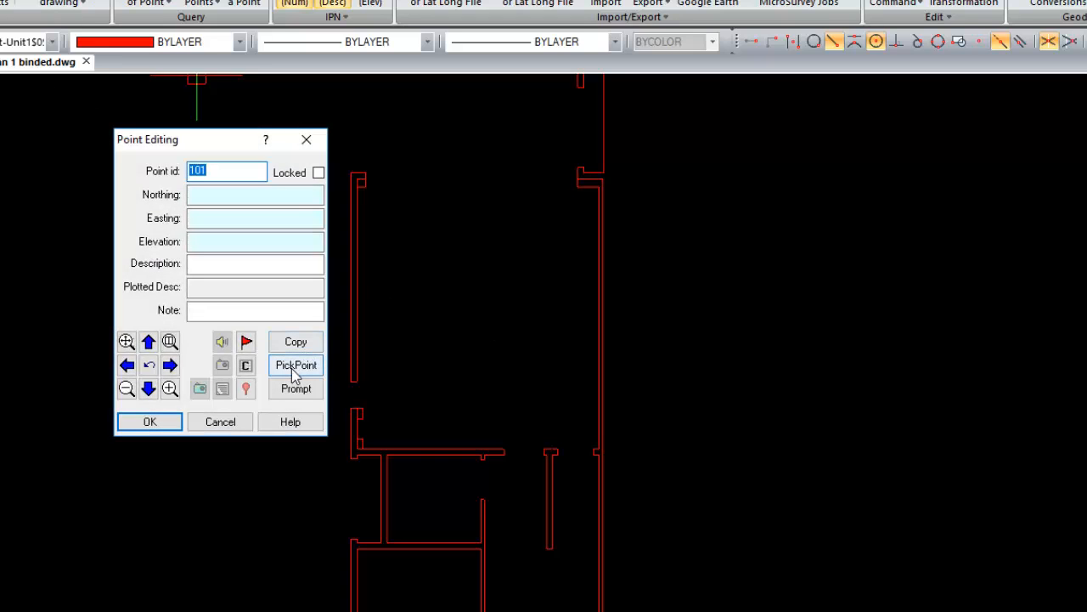
{"action": "left_click", "coordinate": [296, 365]}
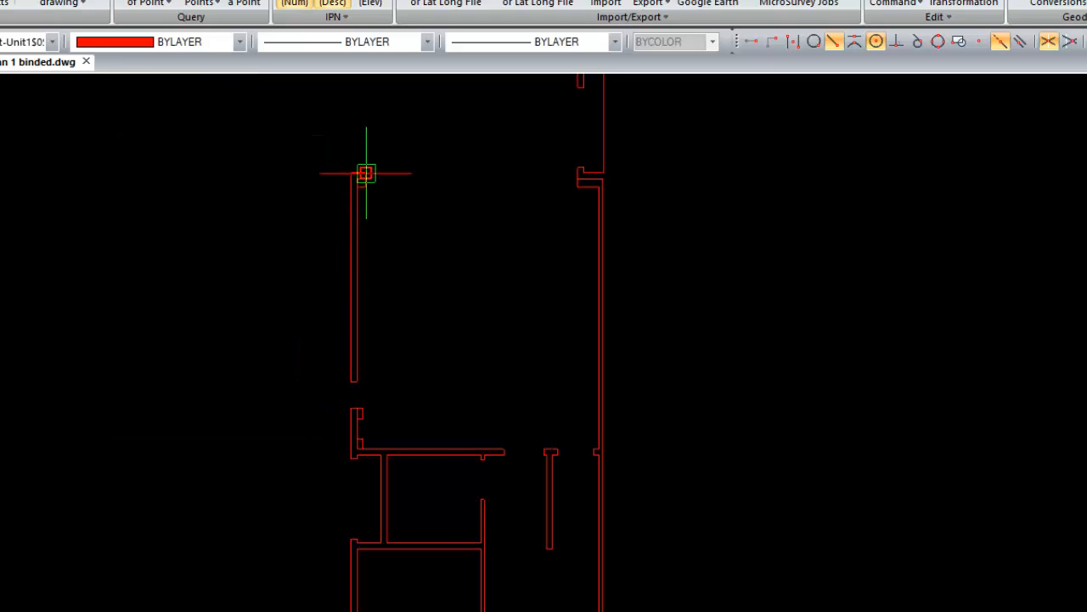
{"action": "scroll", "coordinate": [362, 175], "scroll_direction": "up", "scroll_amount": 3}
{"action": "scroll", "coordinate": [362, 174], "scroll_direction": "up", "scroll_amount": 2}
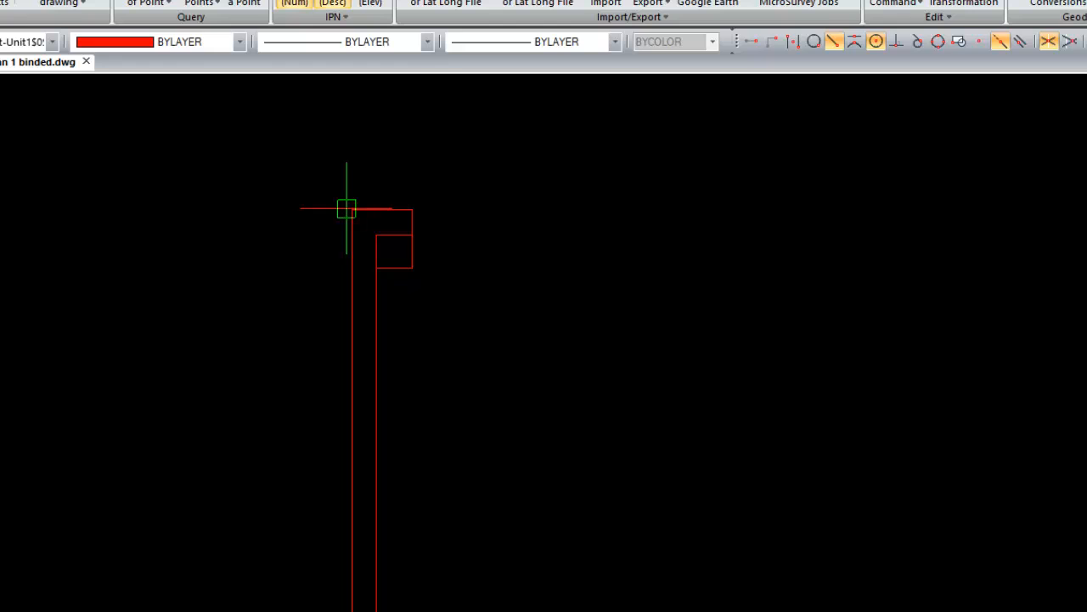
{"action": "left_click", "coordinate": [346, 209]}
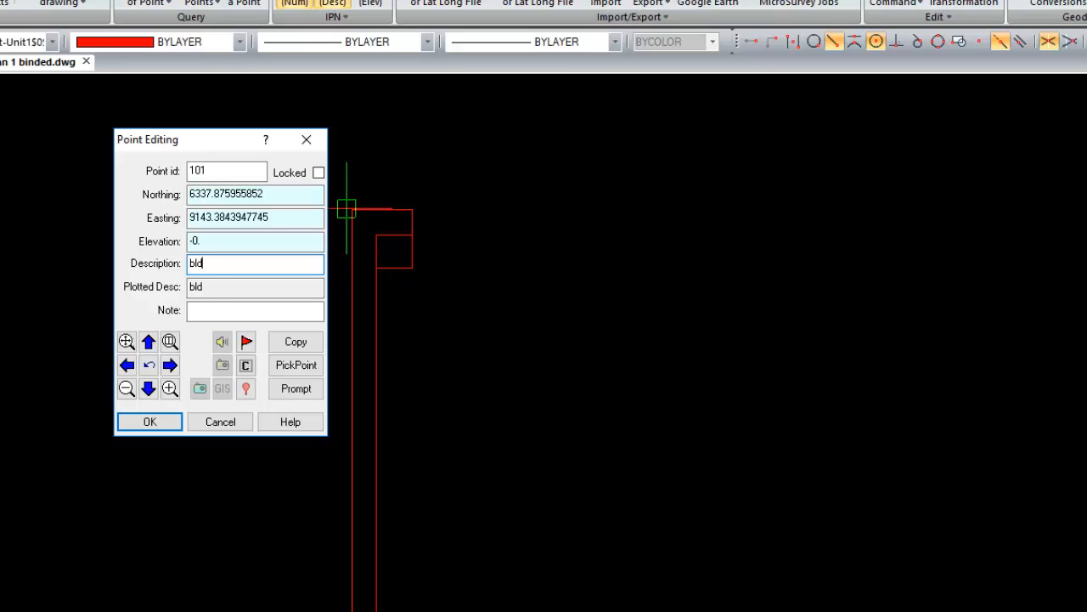
{"action": "left_click", "coordinate": [151, 423]}
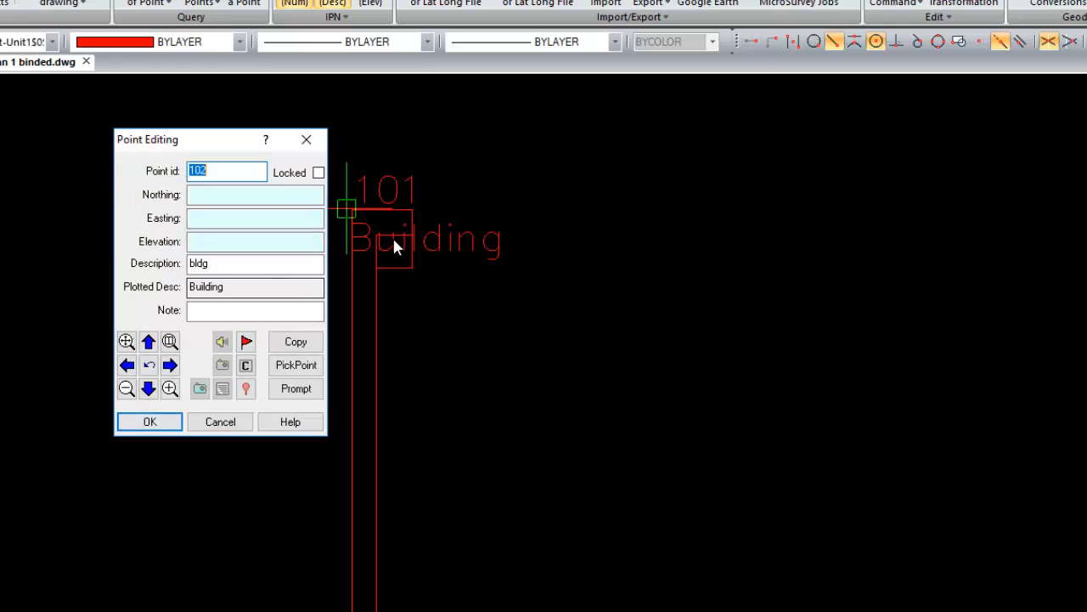
- Move the point editor clear of the drawing and store point 102, description "bldg", at the lower outer end of the same wall
{"action": "left_click_drag", "start_coordinate": [205, 134], "coordinate": [99, 94]}
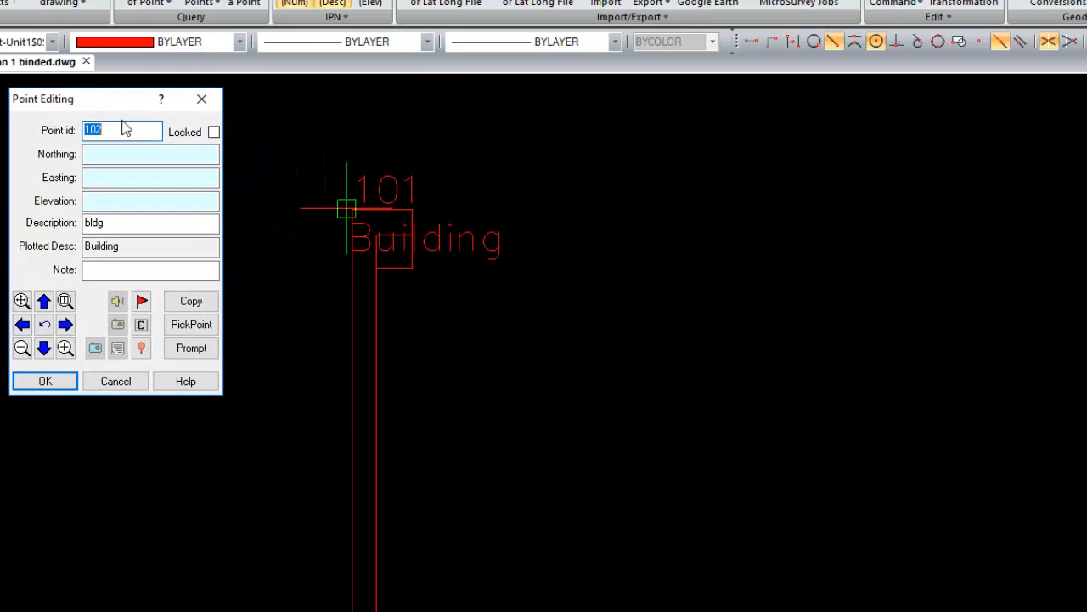
{"action": "left_click", "coordinate": [188, 325]}
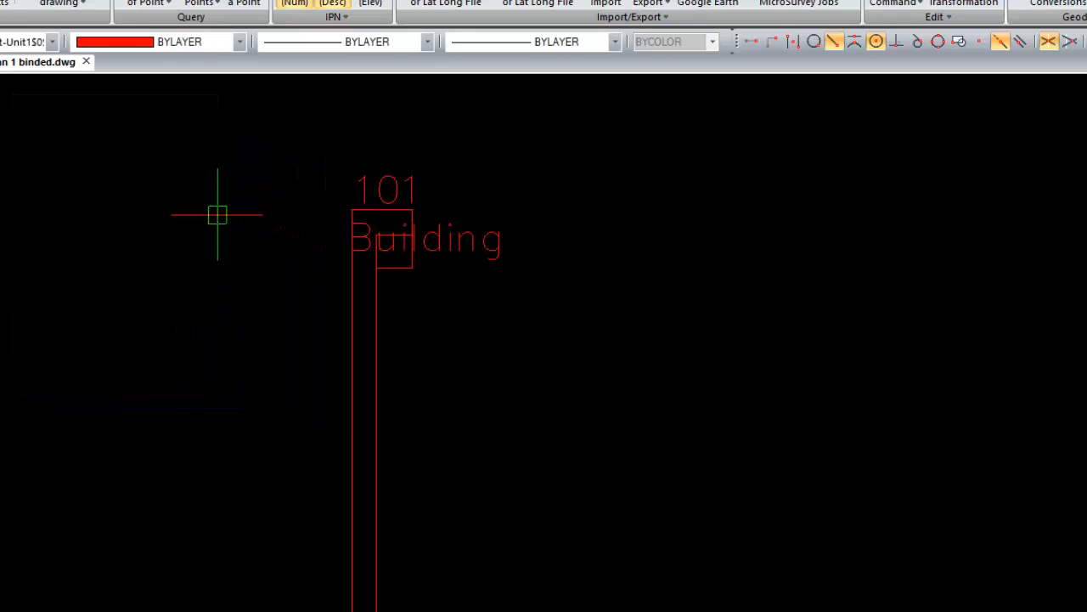
{"action": "scroll", "coordinate": [219, 209], "scroll_direction": "down", "scroll_amount": 1}
{"action": "mouse_move", "coordinate": [675, 393]}
{"action": "middle_mouse_down"}
{"action": "mouse_move", "coordinate": [747, 184]}
{"action": "mouse_move", "coordinate": [744, 135]}
{"action": "middle_mouse_up"}
{"action": "scroll", "coordinate": [383, 496], "scroll_direction": "up", "scroll_amount": 1}
{"action": "scroll", "coordinate": [383, 496], "scroll_direction": "up", "scroll_amount": 3}
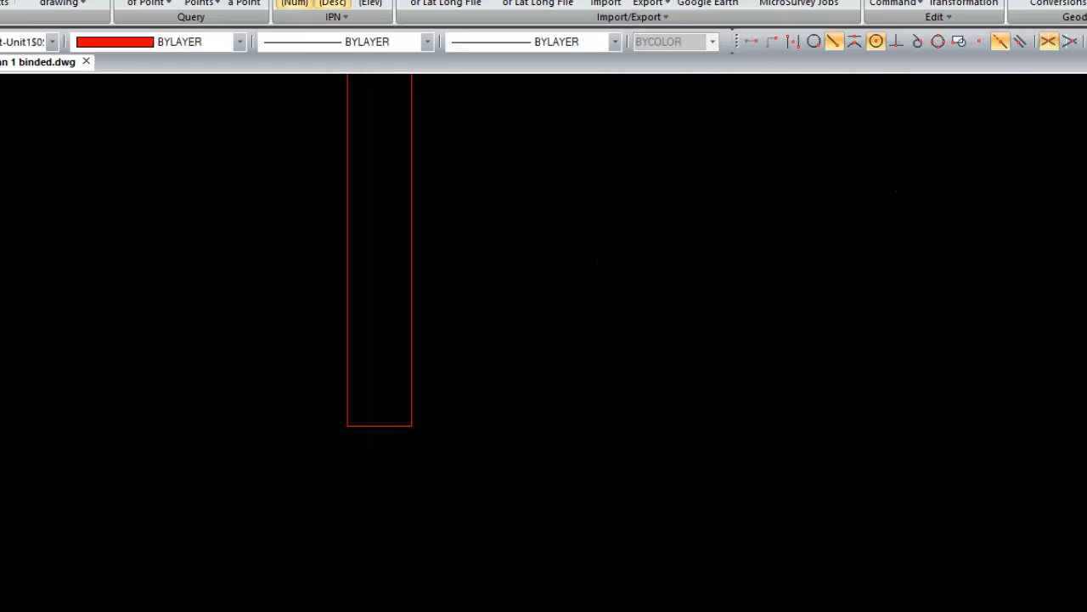
{"action": "left_click", "coordinate": [348, 427]}
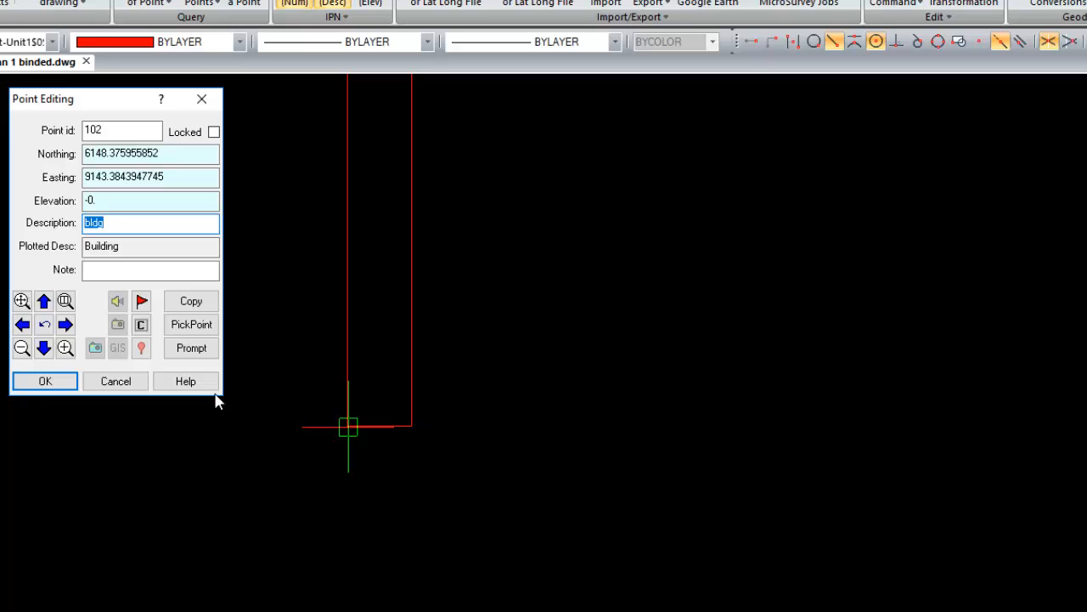
{"action": "left_click", "coordinate": [55, 380]}
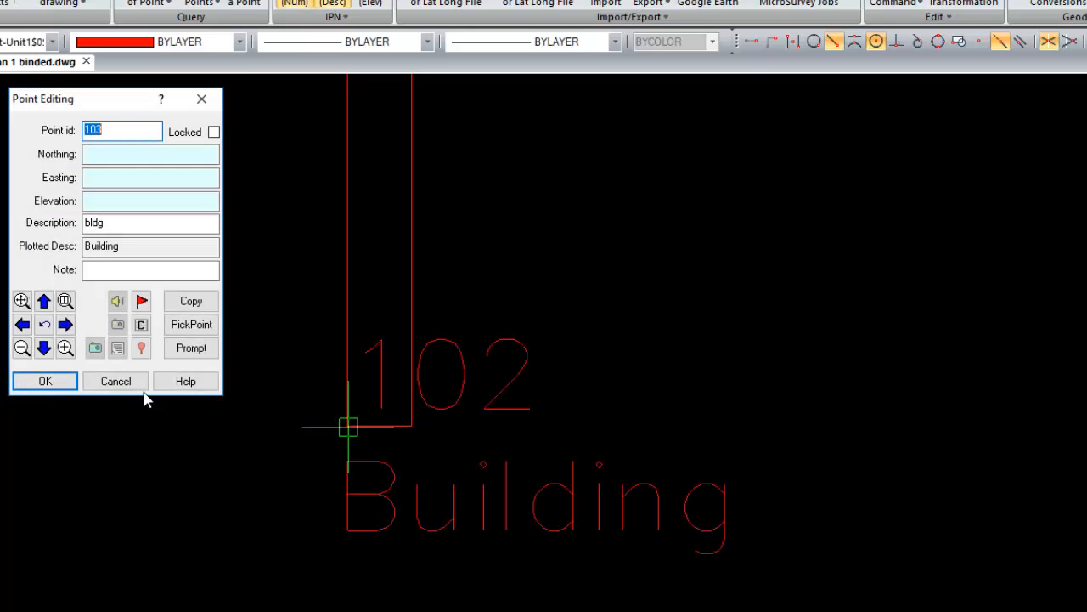
- Store point 103, description "bldg", at the inner wall corner below point 102 using only the intersection snap, and close the point editor
{"action": "left_click", "coordinate": [192, 325]}
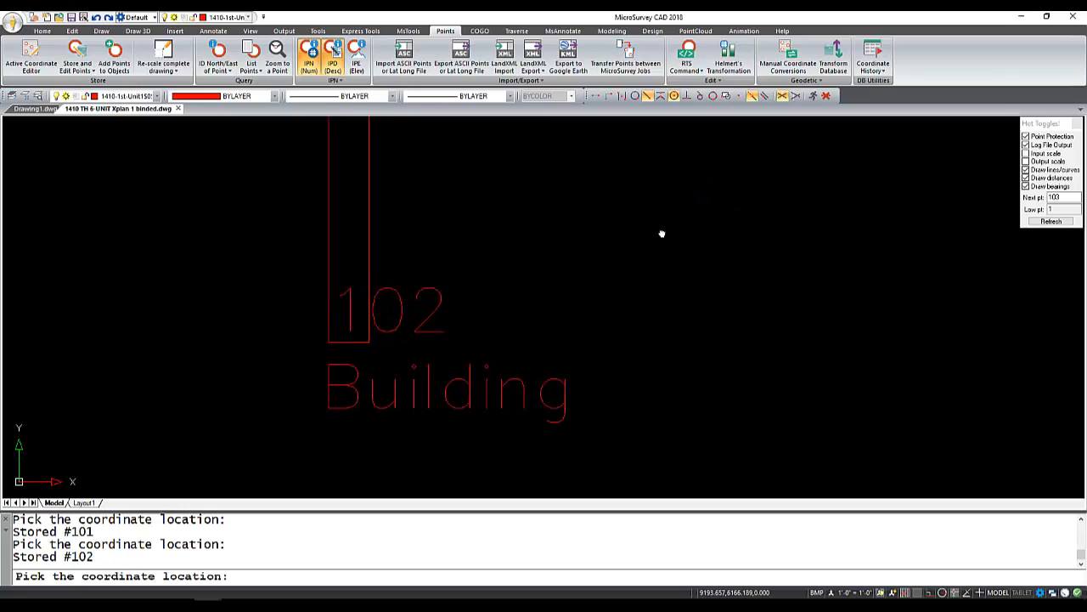
{"action": "middle_click_drag", "start_coordinate": [660, 233], "coordinate": [471, 229]}
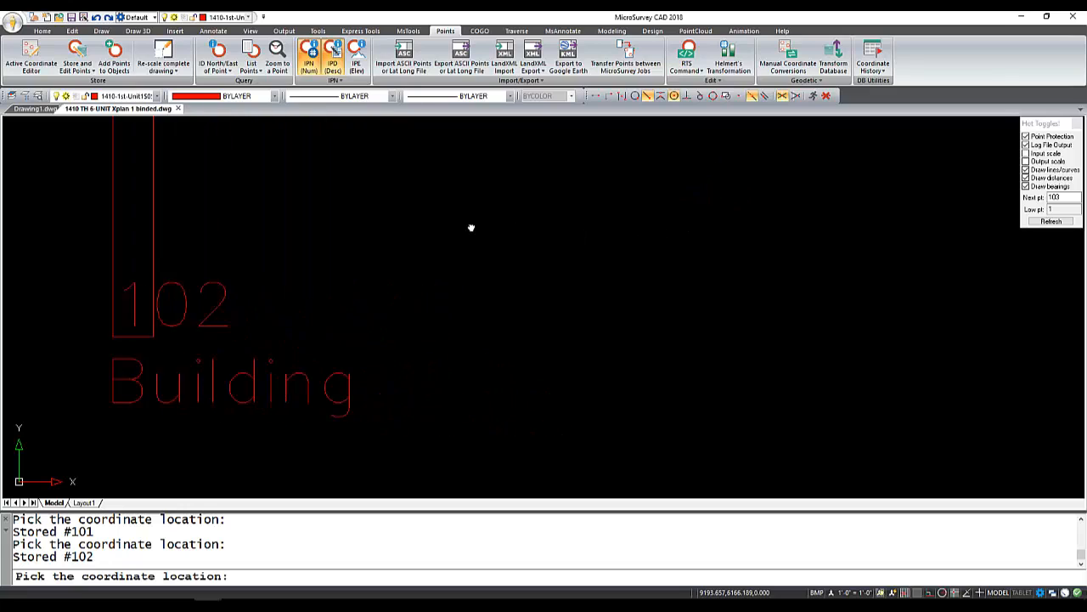
{"action": "left_click", "coordinate": [827, 95]}
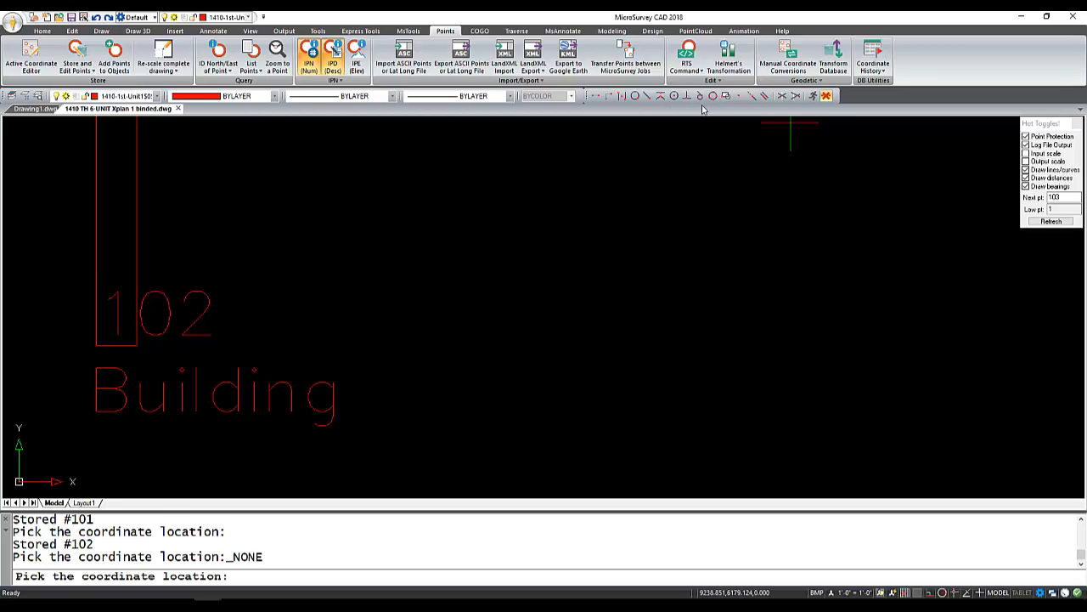
{"action": "left_click", "coordinate": [751, 95]}
{"action": "scroll", "coordinate": [410, 224], "scroll_direction": "down", "scroll_amount": 5}
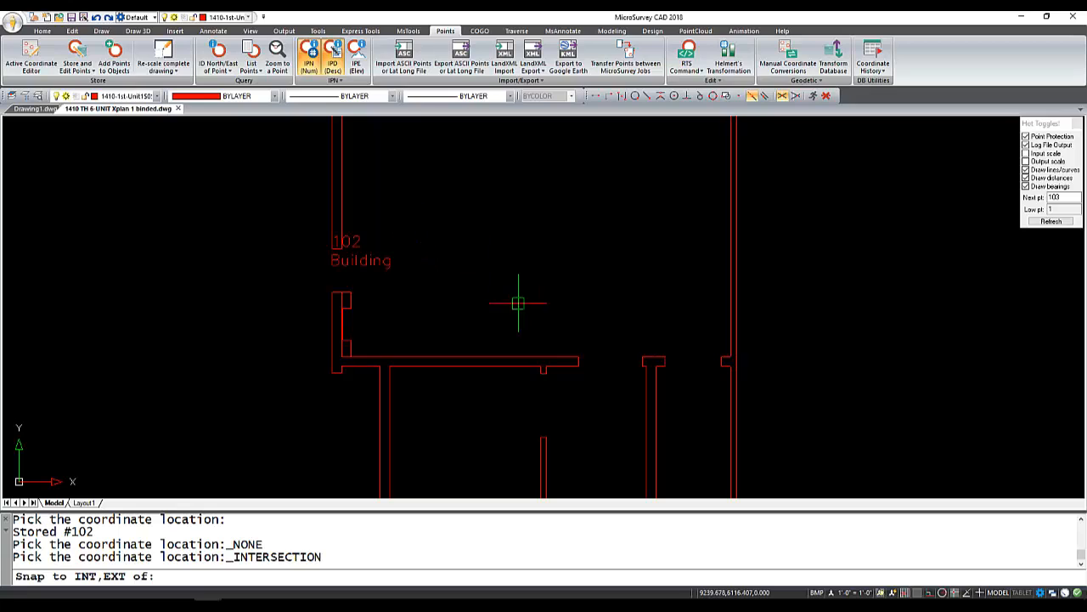
{"action": "scroll", "coordinate": [353, 317], "scroll_direction": "up", "scroll_amount": 3}
{"action": "scroll", "coordinate": [339, 425], "scroll_direction": "up", "scroll_amount": 2}
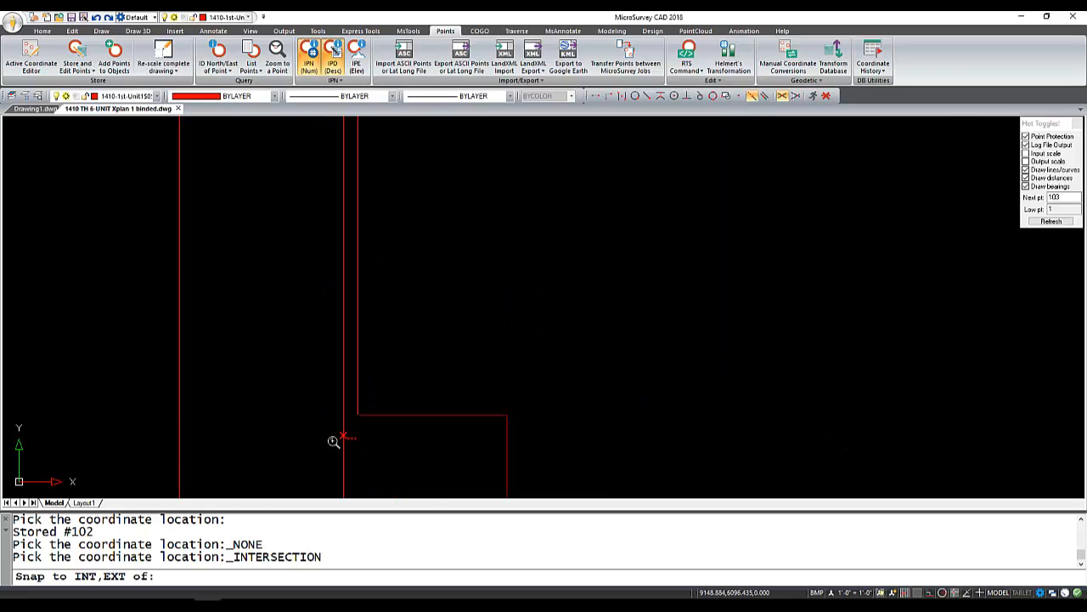
{"action": "scroll", "coordinate": [374, 416], "scroll_direction": "up", "scroll_amount": 2}
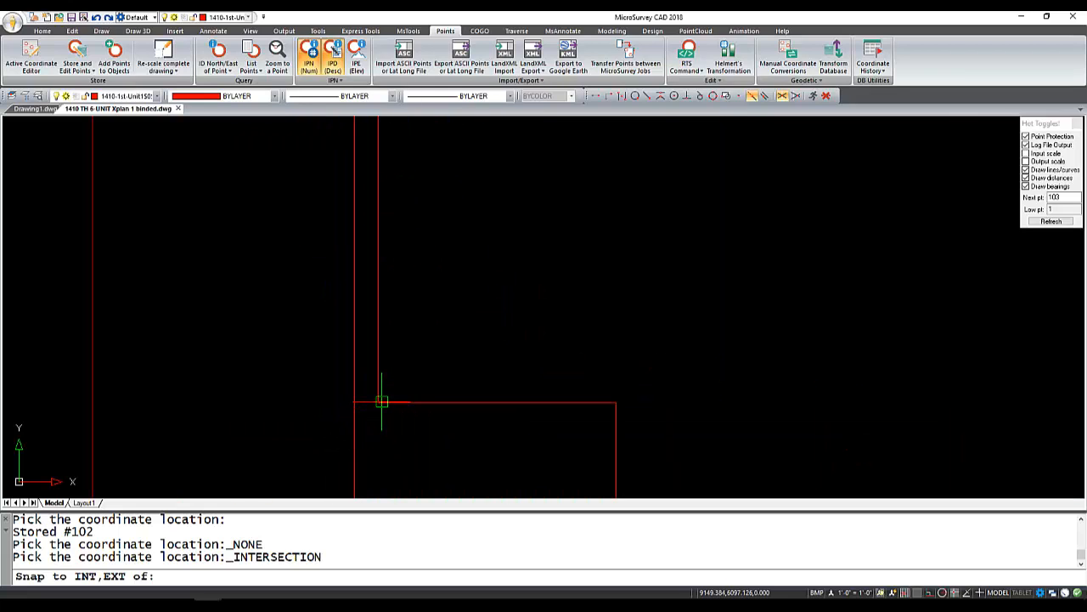
{"action": "left_click", "coordinate": [381, 401]}
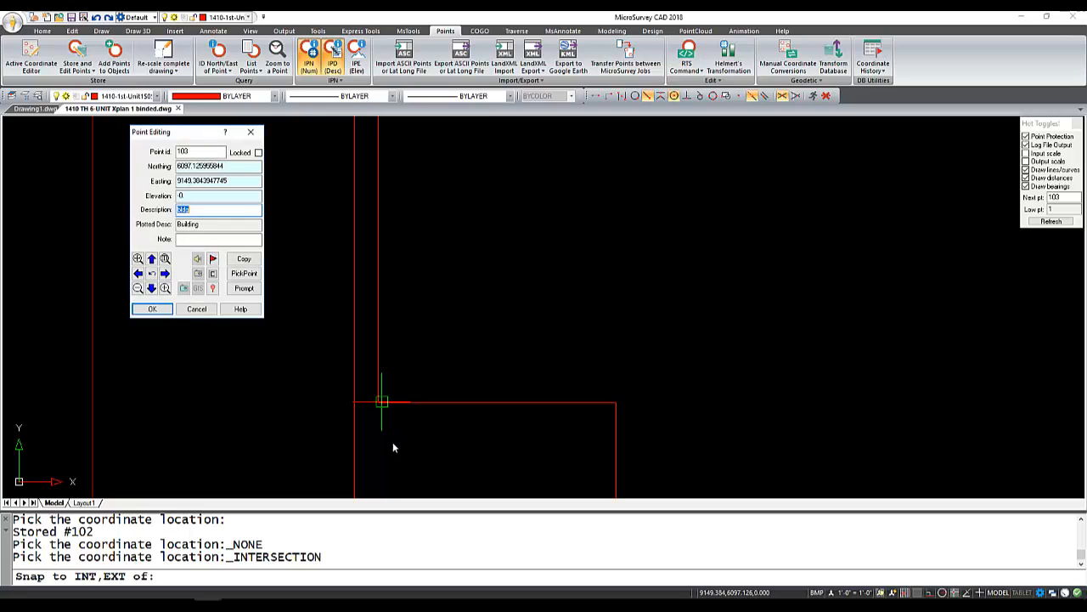
{"action": "left_click", "coordinate": [157, 308]}
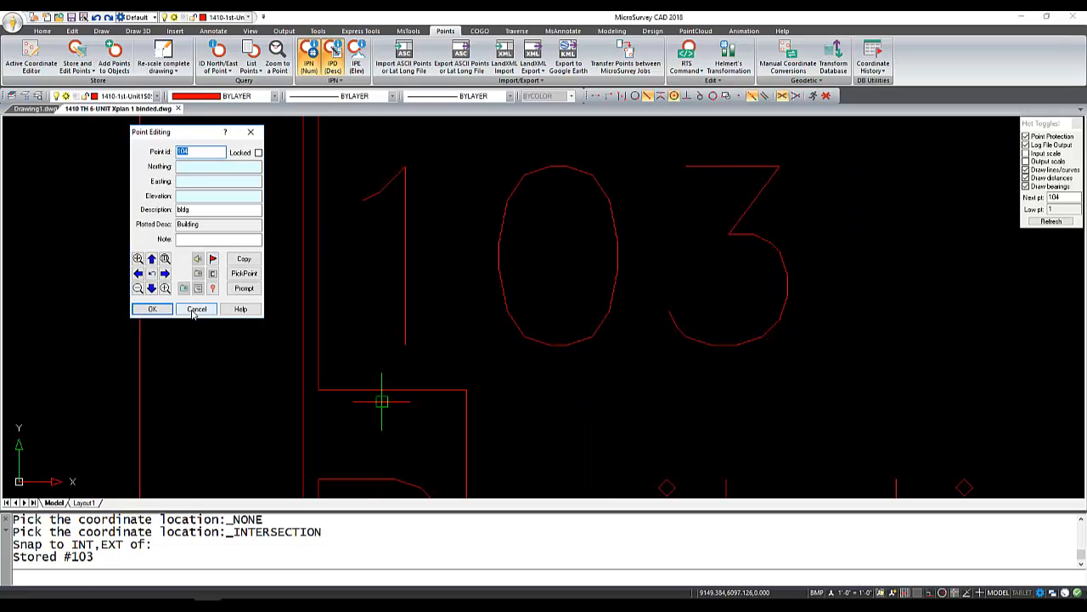
{"action": "left_click", "coordinate": [197, 308]}
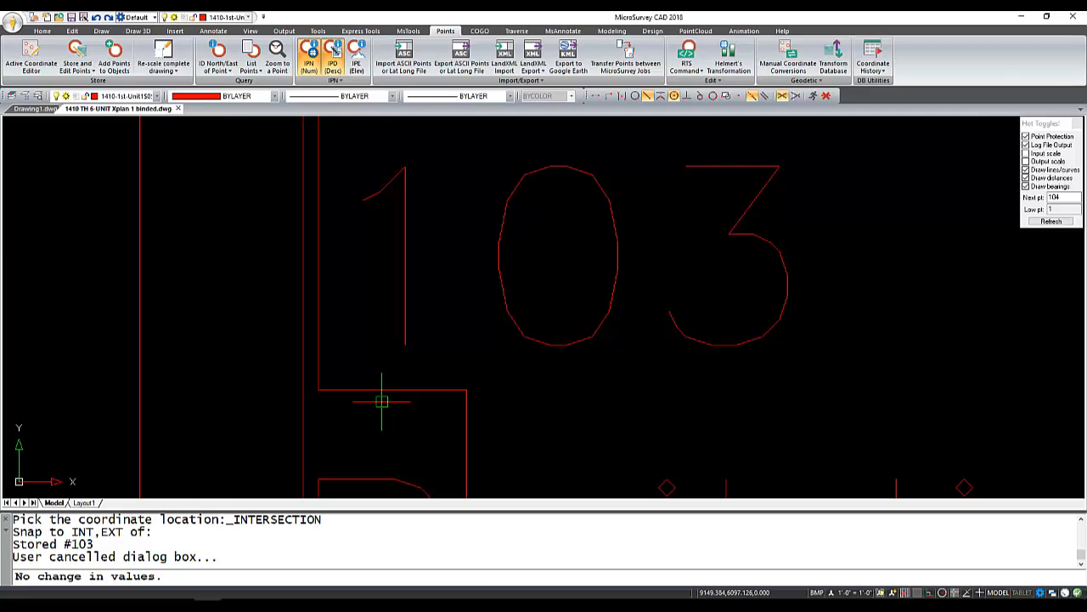
{"action": "key", "text": "Escape"}
{"action": "scroll", "coordinate": [223, 362], "scroll_direction": "down", "scroll_amount": 3}
{"action": "scroll", "coordinate": [231, 355], "scroll_direction": "down", "scroll_amount": 2}
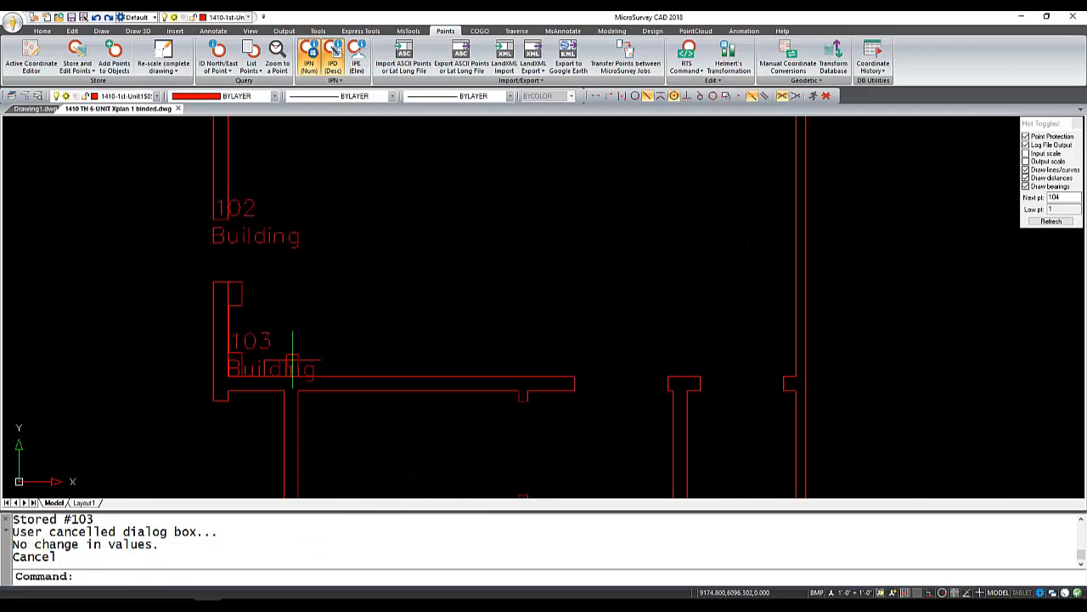
{"action": "scroll", "coordinate": [297, 371], "scroll_direction": "up", "scroll_amount": 1}
{"action": "middle_click_drag", "start_coordinate": [300, 371], "coordinate": [302, 423]}
{"action": "scroll", "coordinate": [302, 418], "scroll_direction": "down", "scroll_amount": 2}
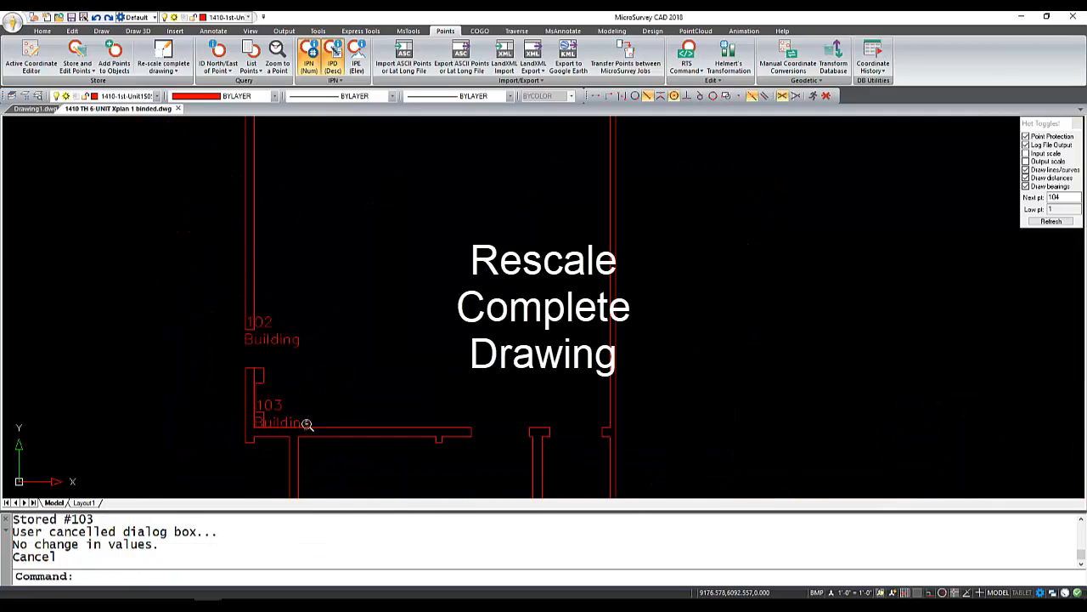
{"action": "middle_click_drag", "start_coordinate": [344, 285], "coordinate": [357, 381]}
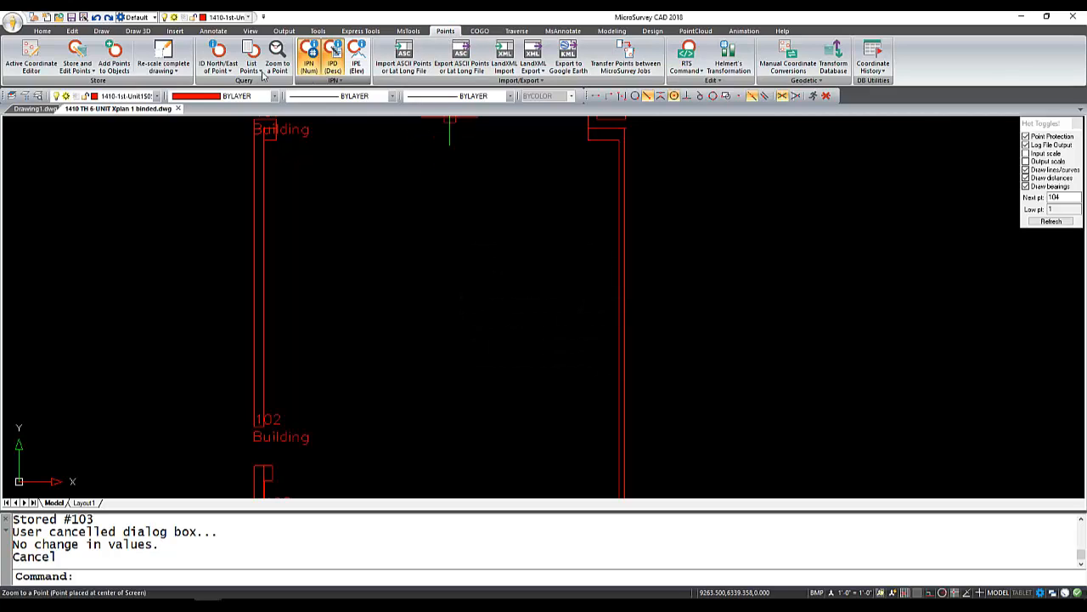
- Re-scale the complete drawing's surveying data to a new drawing scale of 1" = 10
{"action": "left_click", "coordinate": [171, 58]}
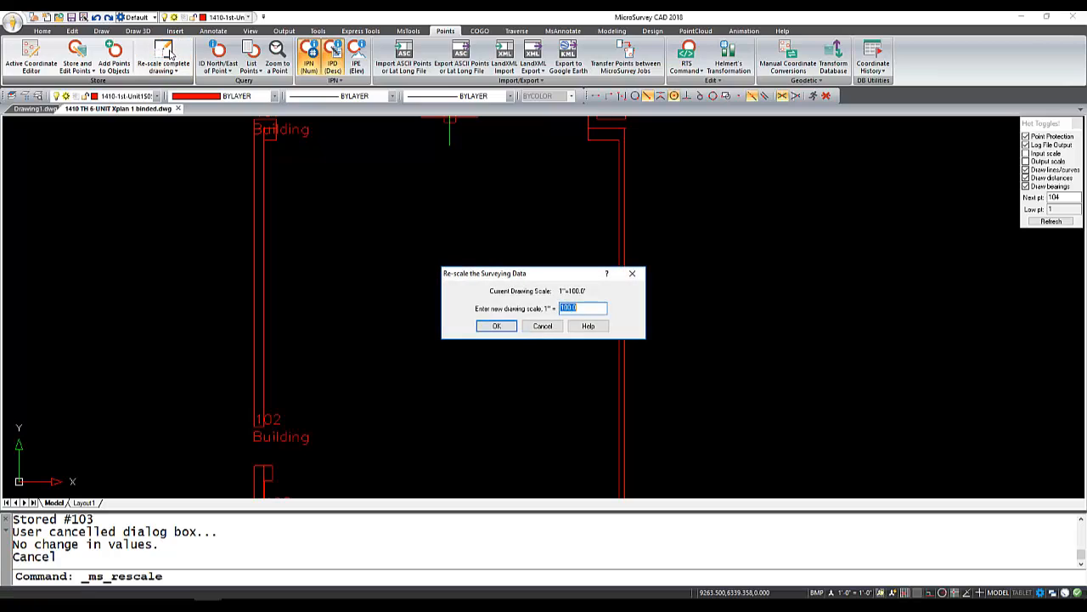
{"action": "left_click", "coordinate": [592, 312]}
{"action": "left_click_drag", "start_coordinate": [592, 311], "coordinate": [538, 314]}
{"action": "type", "text": "10"}
{"action": "left_click", "coordinate": [497, 326]}
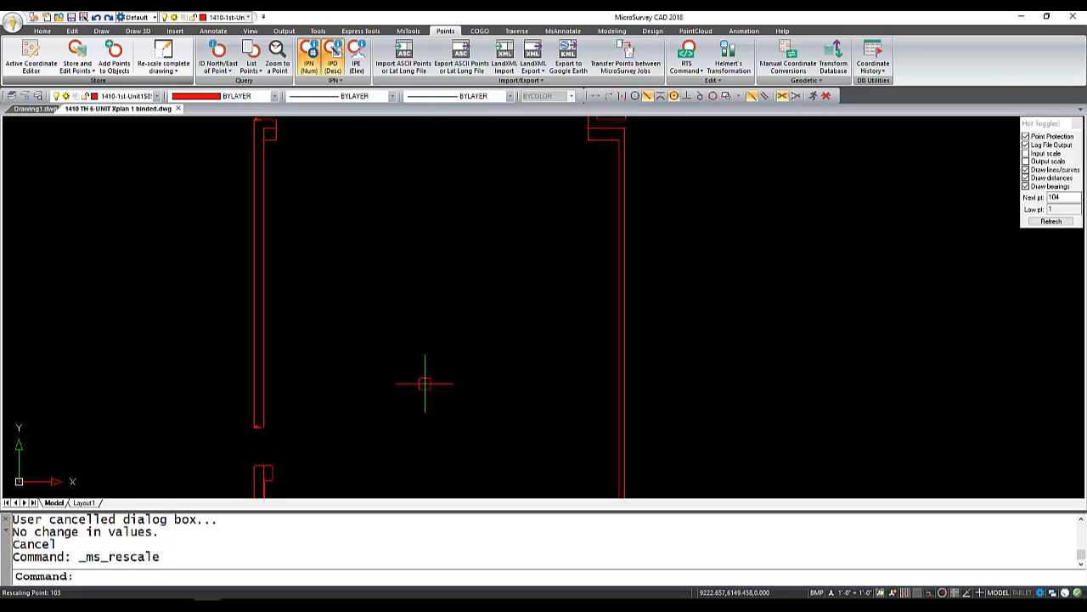
- Inspect the resized label at point 102 and open the Active Coordinate Editor to review the stored points
{"action": "scroll", "coordinate": [258, 437], "scroll_direction": "up", "scroll_amount": 4}
{"action": "scroll", "coordinate": [281, 416], "scroll_direction": "up", "scroll_amount": 3}
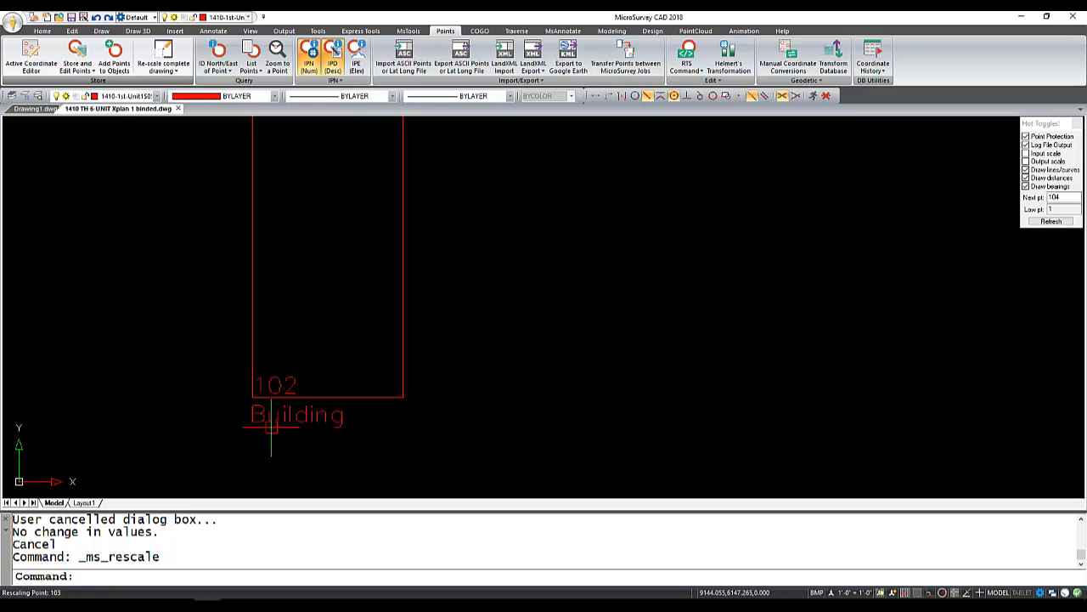
{"action": "scroll", "coordinate": [271, 427], "scroll_direction": "down", "scroll_amount": 3}
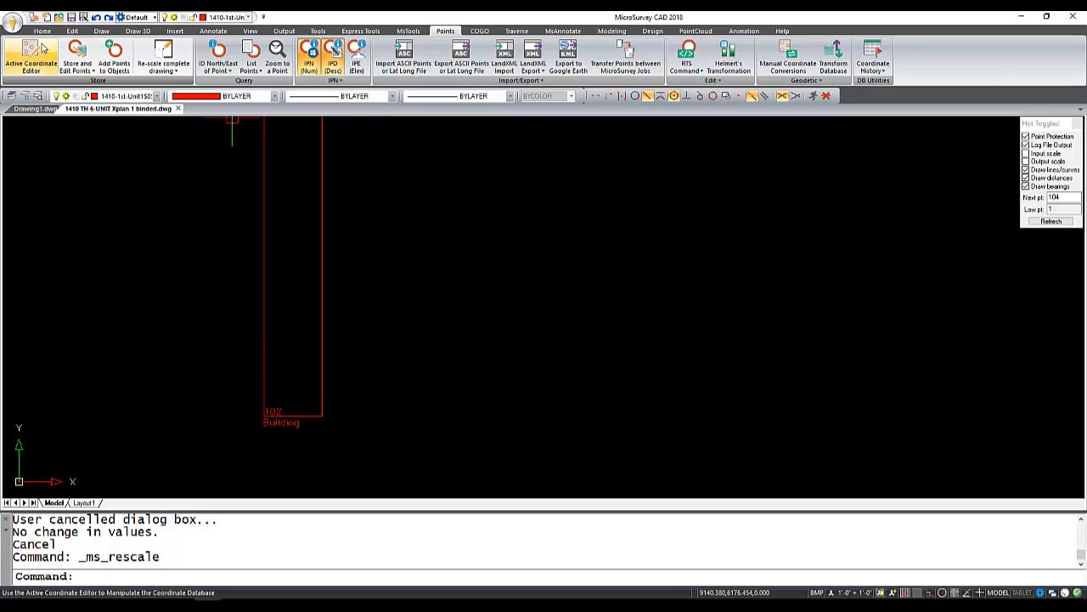
{"action": "left_click", "coordinate": [37, 51]}
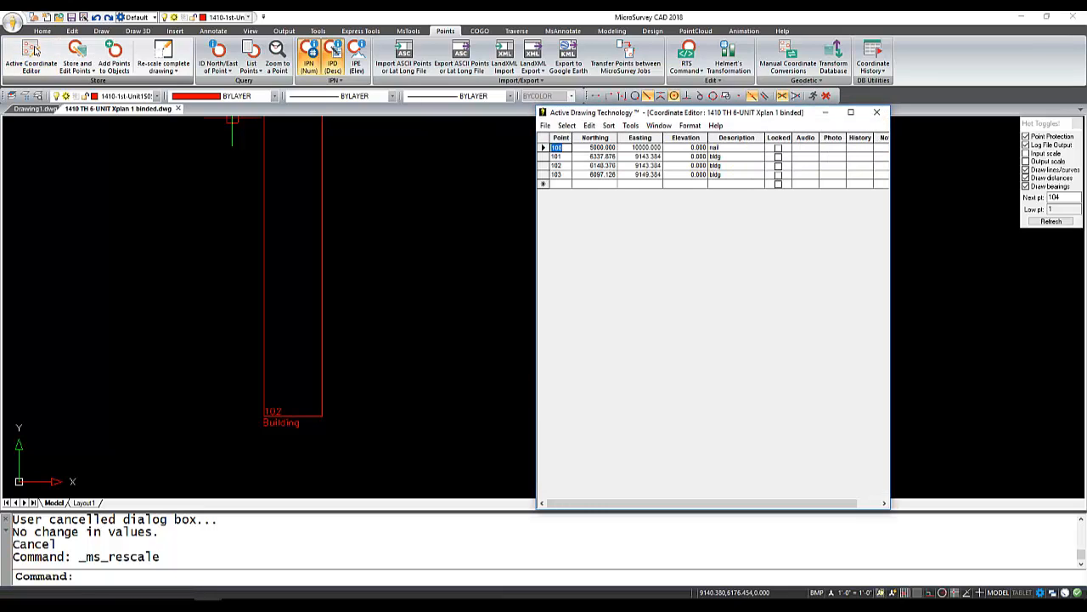
{"action": "left_click", "coordinate": [34, 51]}
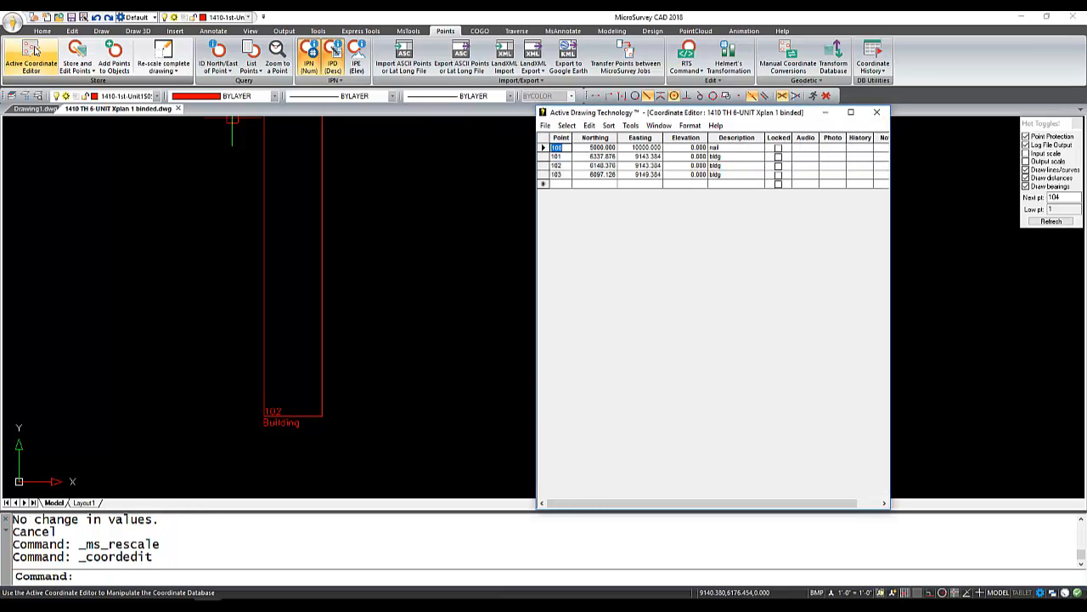